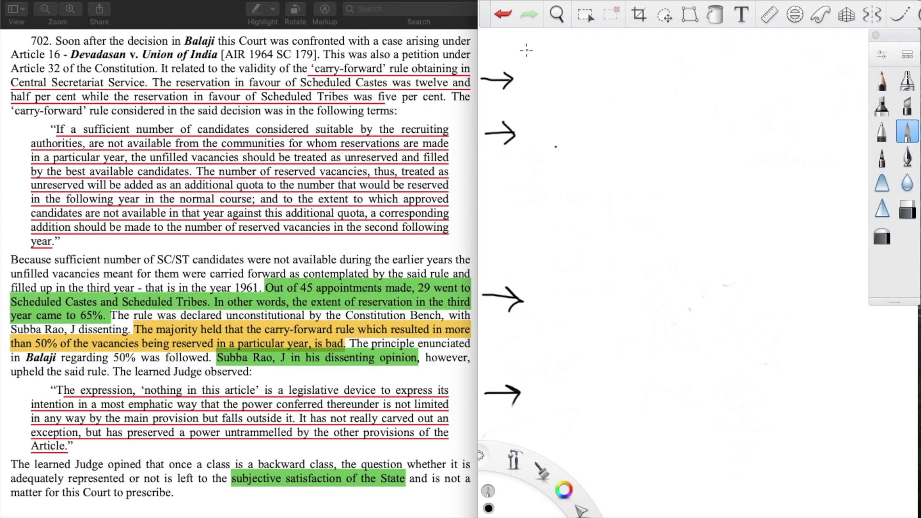
# Step: Handwrite '1964' with a following arrow at the top of the notes canvas
pyautogui.moveTo(524, 37); pyautogui.dragTo(538, 67)
pyautogui.moveTo(545, 41); pyautogui.dragTo(553, 63)
pyautogui.moveTo(559, 45)
pyautogui.mouseDown()
pyautogui.moveTo(566, 63)
pyautogui.moveTo(595, 54)
pyautogui.moveTo(586, 63)
pyautogui.mouseUp()
# Step: Highlight 'Devadasan v. Union of India' in purple in the Preview judgment PDF
pyautogui.click(73, 59)
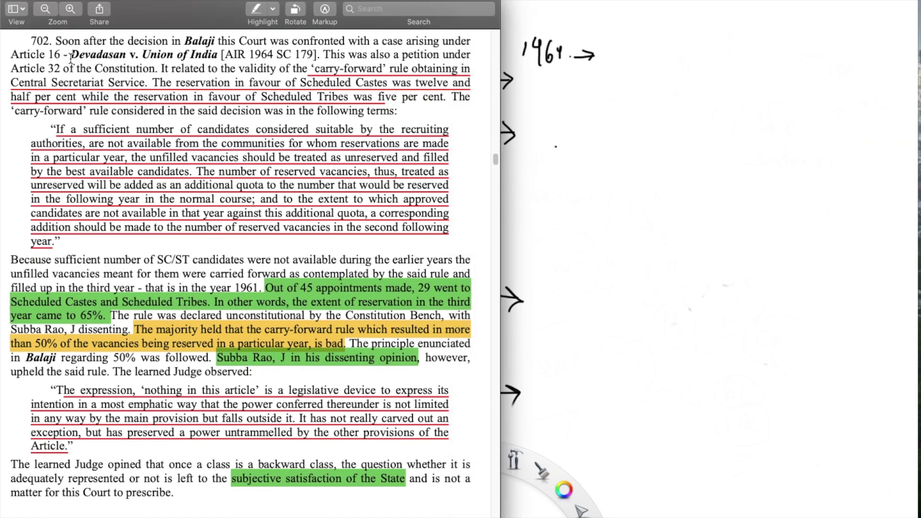
pyautogui.moveTo(72, 55); pyautogui.dragTo(217, 54)
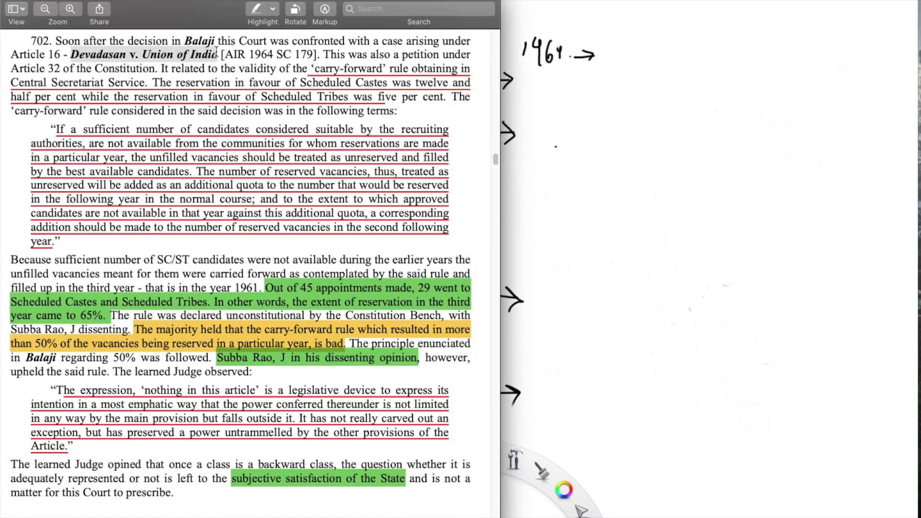
pyautogui.click(260, 10)
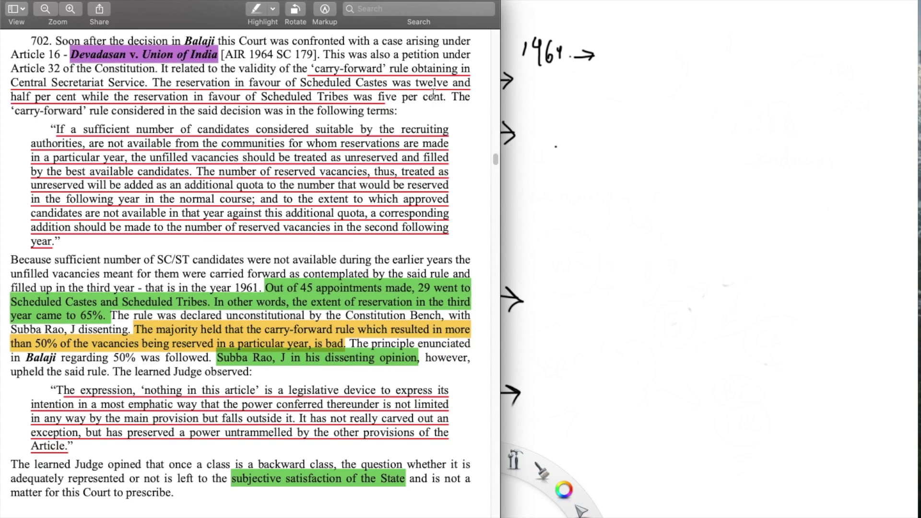
pyautogui.click(552, 86)
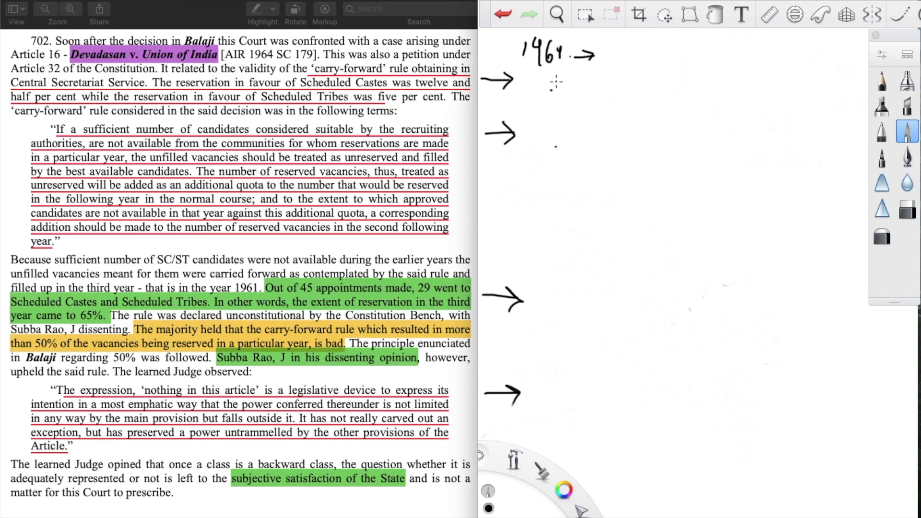
# Step: Handwrite 'SCs and STs. (OBC).' below the 1964 note
pyautogui.moveTo(562, 78)
pyautogui.mouseDown()
pyautogui.moveTo(553, 89)
pyautogui.moveTo(585, 95)
pyautogui.moveTo(612, 94)
pyautogui.moveTo(625, 80)
pyautogui.moveTo(633, 92)
pyautogui.moveTo(659, 73)
pyautogui.moveTo(651, 90)
pyautogui.moveTo(663, 94)
pyautogui.mouseUp()
pyautogui.moveTo(706, 66)
pyautogui.mouseDown()
pyautogui.moveTo(703, 95)
pyautogui.moveTo(726, 94)
pyautogui.mouseUp()
pyautogui.moveTo(741, 75)
pyautogui.mouseDown()
pyautogui.moveTo(749, 91)
pyautogui.moveTo(773, 102)
pyautogui.mouseUp()
pyautogui.click(787, 93)
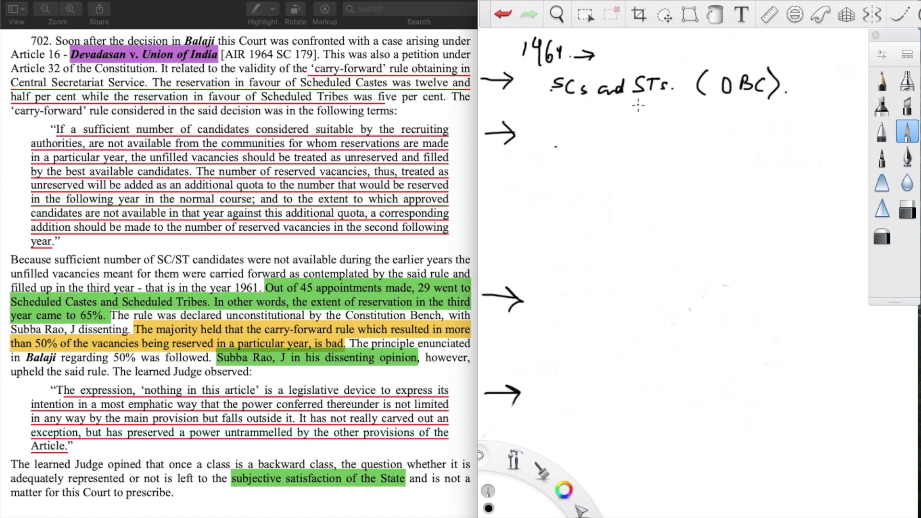
# Step: Add circled numbers 1 and 2, writing 'carry forward rule' after 2
pyautogui.moveTo(538, 75); pyautogui.dragTo(540, 95)
pyautogui.moveTo(541, 72); pyautogui.dragTo(539, 121)
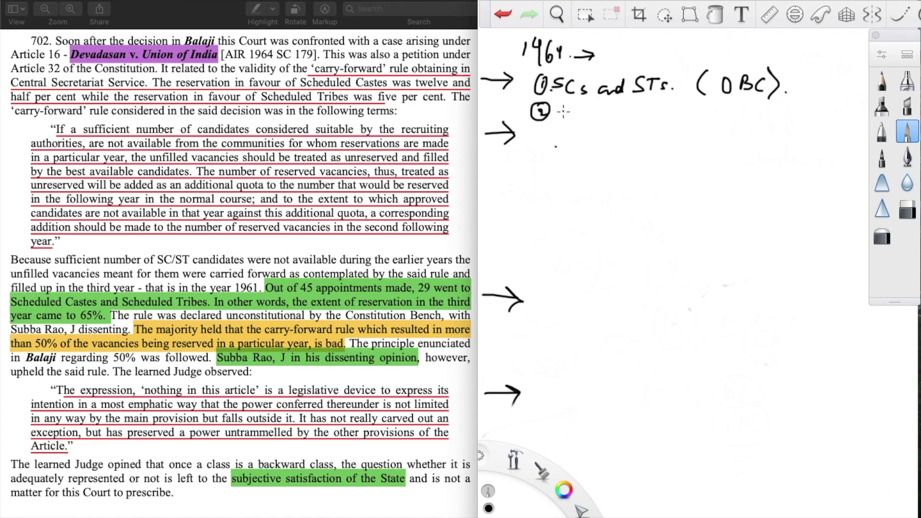
pyautogui.moveTo(569, 106)
pyautogui.mouseDown()
pyautogui.moveTo(563, 120)
pyautogui.moveTo(598, 130)
pyautogui.moveTo(590, 151)
pyautogui.mouseUp()
pyautogui.moveTo(614, 109); pyautogui.dragTo(612, 150)
pyautogui.moveTo(616, 115)
pyautogui.mouseDown()
pyautogui.moveTo(670, 120)
pyautogui.moveTo(681, 102)
pyautogui.moveTo(702, 123)
pyautogui.moveTo(727, 118)
pyautogui.mouseUp()
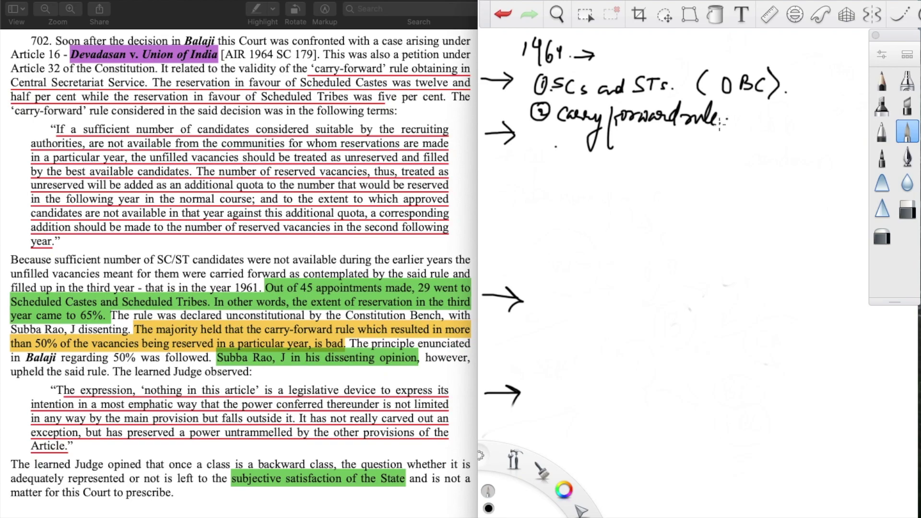
# Step: Branch an arrow to 'Not found suitable (NFS).' and box 'carry forward rule'
pyautogui.moveTo(668, 142)
pyautogui.mouseDown()
pyautogui.moveTo(705, 142)
pyautogui.moveTo(694, 149)
pyautogui.mouseUp()
pyautogui.moveTo(714, 152)
pyautogui.mouseDown()
pyautogui.moveTo(723, 138)
pyautogui.moveTo(727, 153)
pyautogui.moveTo(749, 153)
pyautogui.moveTo(759, 166)
pyautogui.moveTo(798, 148)
pyautogui.mouseUp()
pyautogui.moveTo(801, 141); pyautogui.dragTo(859, 140)
pyautogui.moveTo(767, 154)
pyautogui.mouseDown()
pyautogui.moveTo(763, 180)
pyautogui.moveTo(798, 158)
pyautogui.moveTo(804, 172)
pyautogui.mouseUp()
pyautogui.moveTo(813, 157); pyautogui.dragTo(814, 180)
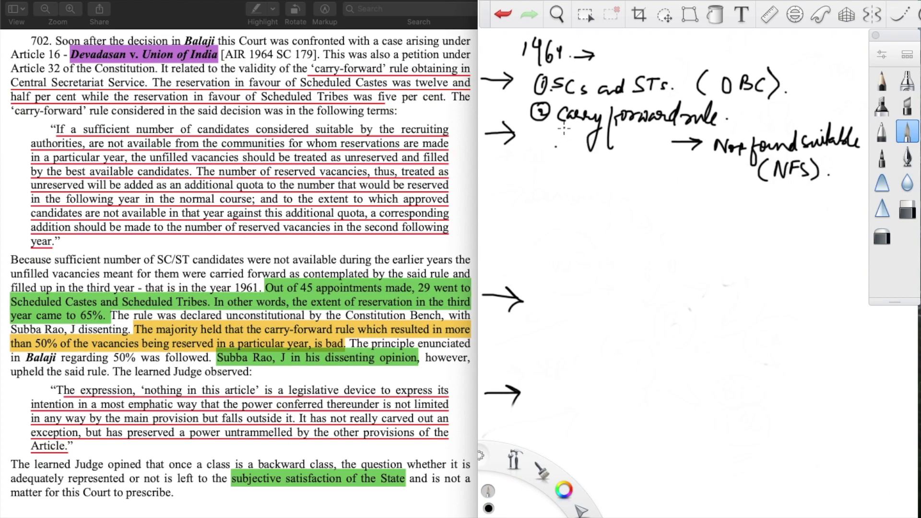
pyautogui.moveTo(554, 137)
pyautogui.mouseDown()
pyautogui.moveTo(697, 133)
pyautogui.moveTo(730, 108)
pyautogui.moveTo(564, 101)
pyautogui.moveTo(555, 148)
pyautogui.mouseUp()
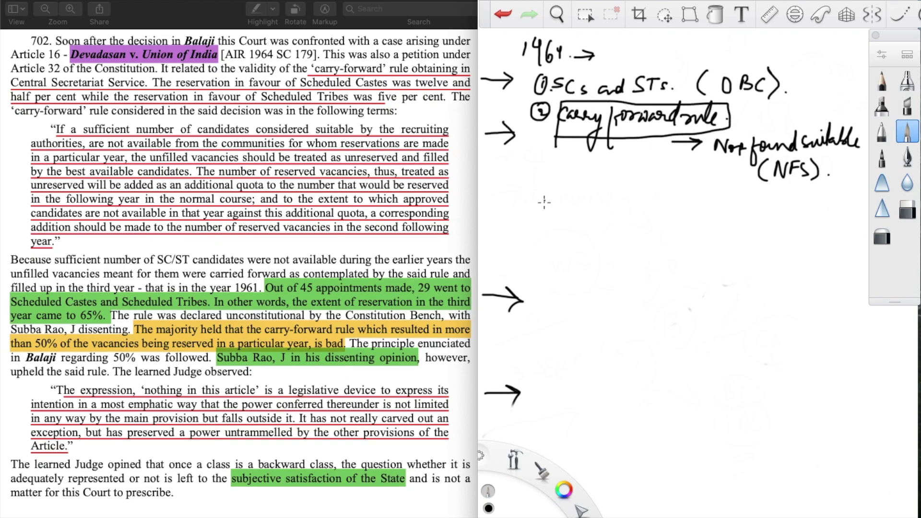
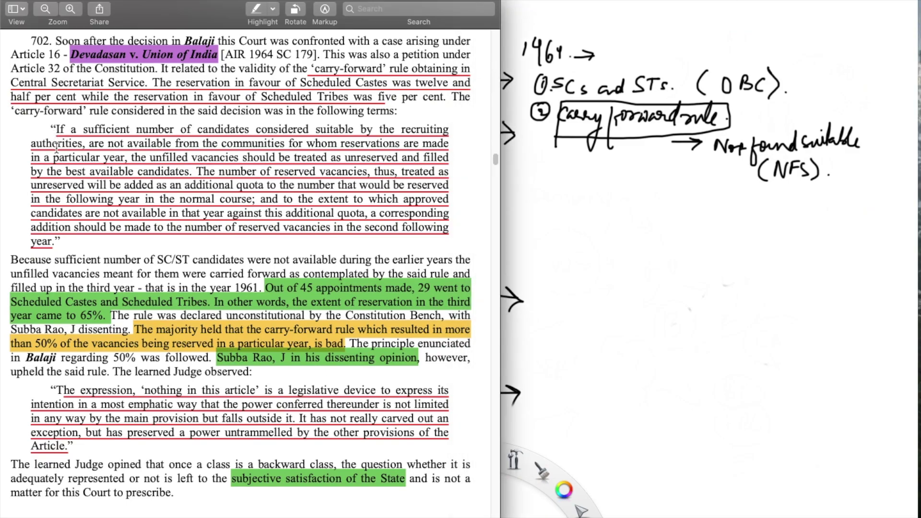
# Step: Highlight the 'If a sufficient number…' paragraph in purple, then start an arrow and 30 in SketchBook
pyautogui.moveTo(53, 131); pyautogui.dragTo(65, 232)
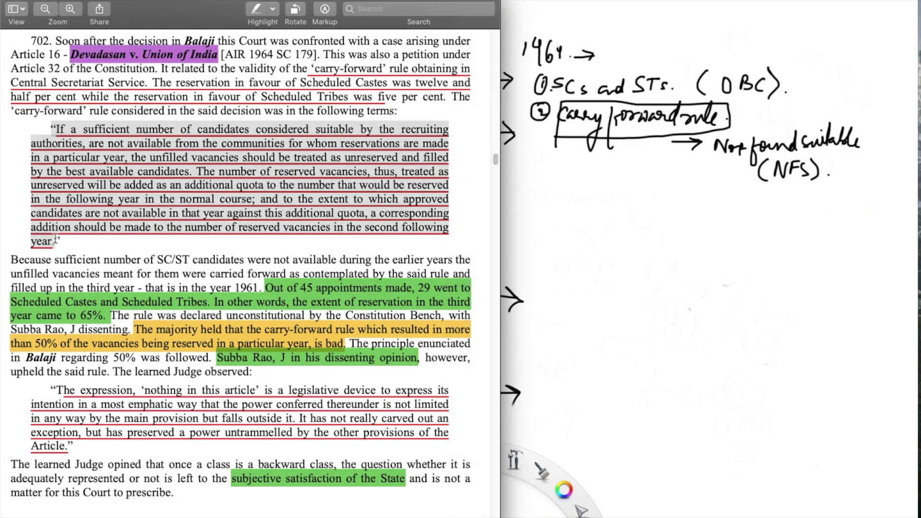
pyautogui.click(255, 11)
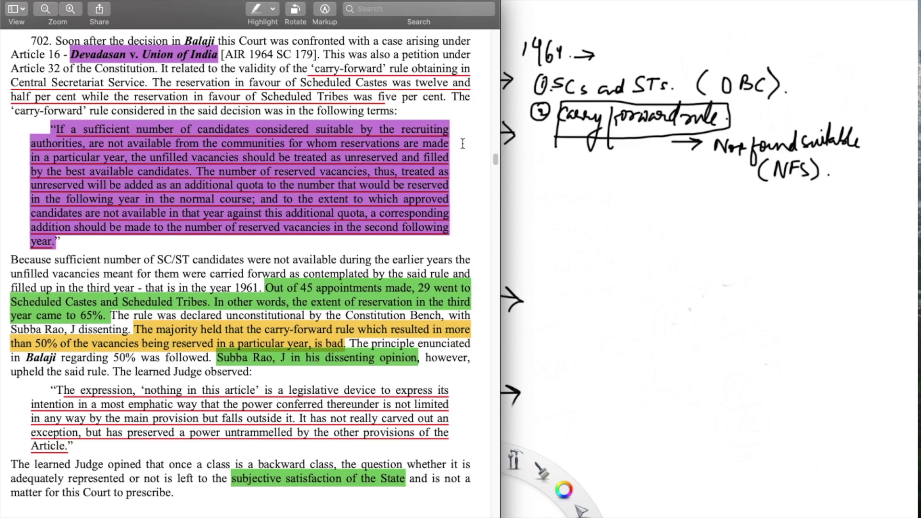
pyautogui.click(510, 190)
pyautogui.moveTo(526, 176)
pyautogui.mouseDown()
pyautogui.moveTo(550, 188)
pyautogui.moveTo(604, 183)
pyautogui.moveTo(625, 203)
pyautogui.moveTo(666, 184)
pyautogui.mouseUp()
# Step: Write '30 year', '20' with its open-category note, and arrows curving back to year
pyautogui.moveTo(595, 201)
pyautogui.mouseDown()
pyautogui.moveTo(635, 217)
pyautogui.moveTo(662, 213)
pyautogui.mouseUp()
pyautogui.moveTo(554, 205)
pyautogui.mouseDown()
pyautogui.moveTo(562, 220)
pyautogui.moveTo(576, 216)
pyautogui.moveTo(538, 235)
pyautogui.moveTo(542, 249)
pyautogui.mouseUp()
pyautogui.moveTo(541, 225)
pyautogui.mouseDown()
pyautogui.moveTo(548, 237)
pyautogui.moveTo(561, 232)
pyautogui.mouseUp()
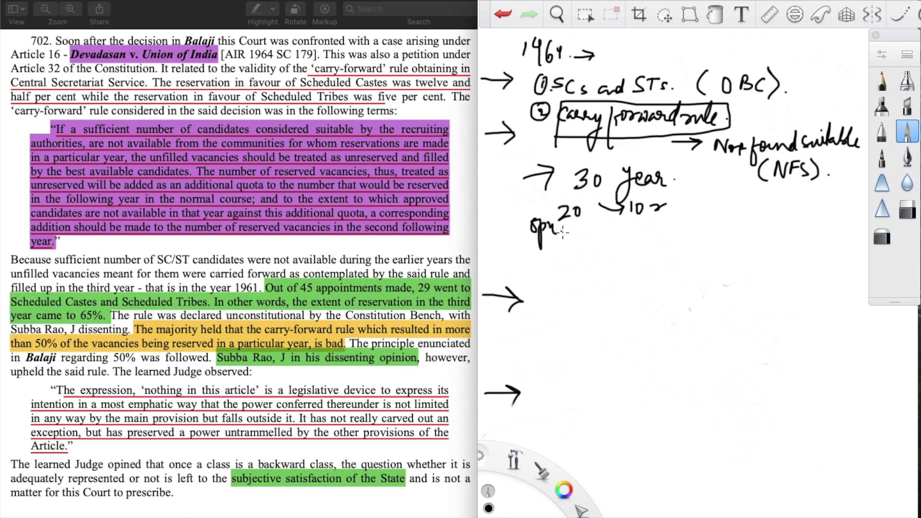
pyautogui.moveTo(639, 224)
pyautogui.mouseDown()
pyautogui.moveTo(649, 238)
pyautogui.moveTo(666, 236)
pyautogui.moveTo(659, 244)
pyautogui.mouseUp()
pyautogui.moveTo(675, 223)
pyautogui.mouseDown()
pyautogui.moveTo(698, 205)
pyautogui.moveTo(677, 180)
pyautogui.mouseUp()
pyautogui.moveTo(676, 180); pyautogui.dragTo(687, 189)
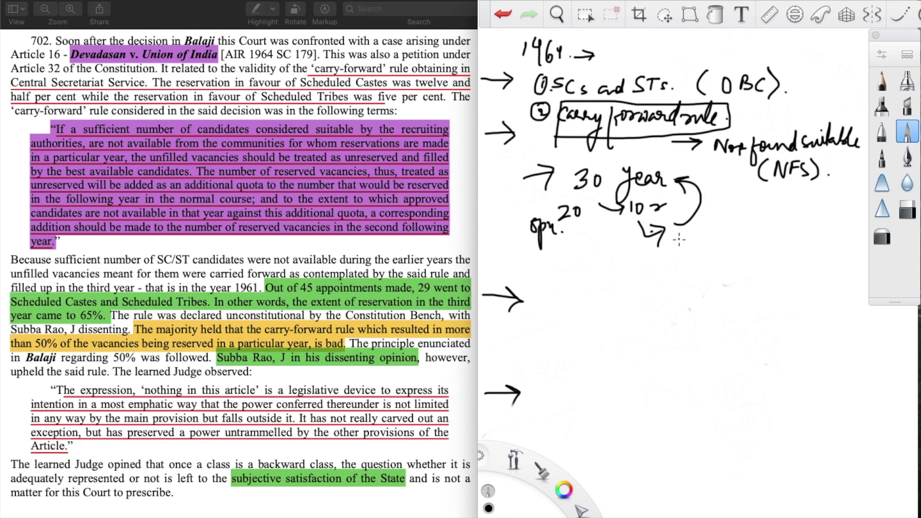
# Step: Add a circled 5 with arrows, a circled '30+5', '→ 35', and '10r 5rcf'
pyautogui.moveTo(684, 228)
pyautogui.mouseDown()
pyautogui.moveTo(676, 245)
pyautogui.moveTo(691, 252)
pyautogui.mouseUp()
pyautogui.moveTo(696, 242)
pyautogui.mouseDown()
pyautogui.moveTo(669, 284)
pyautogui.moveTo(682, 286)
pyautogui.mouseUp()
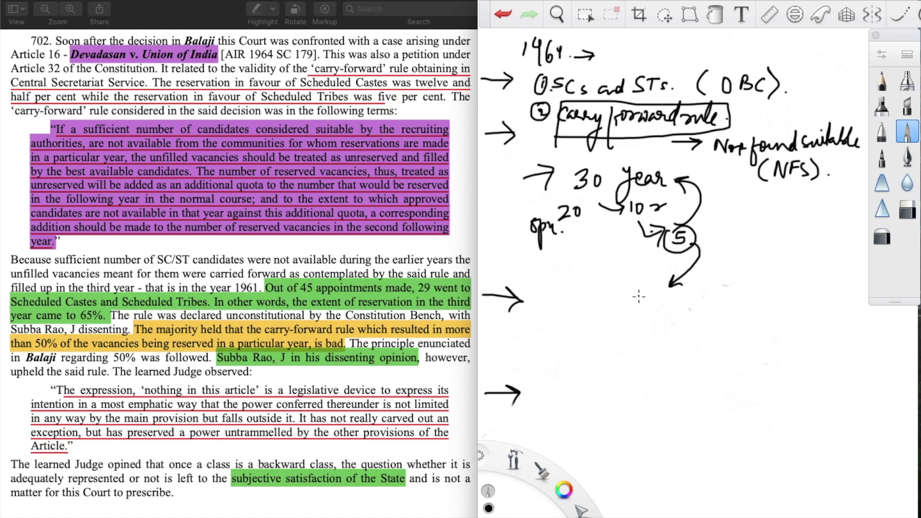
pyautogui.moveTo(567, 281)
pyautogui.mouseDown()
pyautogui.moveTo(572, 299)
pyautogui.moveTo(583, 299)
pyautogui.mouseUp()
pyautogui.moveTo(597, 282)
pyautogui.mouseDown()
pyautogui.moveTo(591, 297)
pyautogui.moveTo(619, 297)
pyautogui.mouseUp()
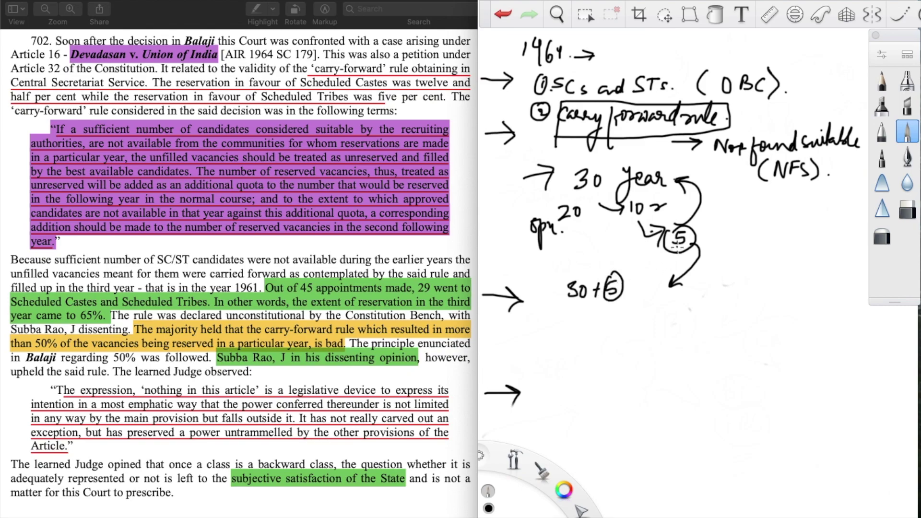
pyautogui.moveTo(677, 244)
pyautogui.mouseDown()
pyautogui.moveTo(631, 310)
pyautogui.moveTo(645, 308)
pyautogui.mouseUp()
pyautogui.moveTo(590, 292); pyautogui.dragTo(589, 295)
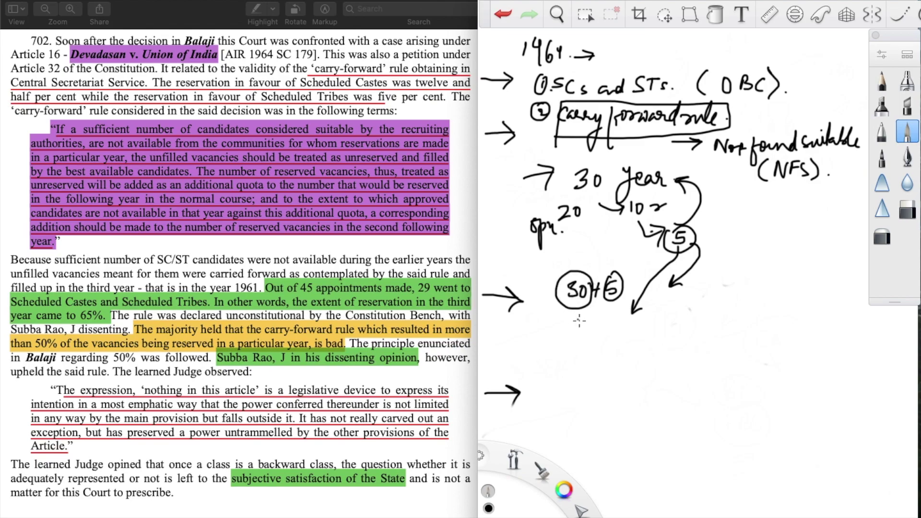
pyautogui.moveTo(573, 326)
pyautogui.mouseDown()
pyautogui.moveTo(588, 326)
pyautogui.moveTo(582, 332)
pyautogui.moveTo(606, 315)
pyautogui.moveTo(605, 330)
pyautogui.moveTo(616, 329)
pyautogui.moveTo(623, 314)
pyautogui.moveTo(630, 329)
pyautogui.moveTo(683, 322)
pyautogui.mouseUp()
pyautogui.moveTo(687, 311)
pyautogui.mouseDown()
pyautogui.moveTo(695, 309)
pyautogui.moveTo(679, 335)
pyautogui.moveTo(706, 332)
pyautogui.moveTo(715, 349)
pyautogui.moveTo(722, 327)
pyautogui.mouseUp()
# Step: Write '20 → 15', then a circled 13 with curved arrows leading toward the bottom tally
pyautogui.moveTo(654, 347)
pyautogui.mouseDown()
pyautogui.moveTo(668, 351)
pyautogui.moveTo(663, 357)
pyautogui.mouseUp()
pyautogui.moveTo(682, 340)
pyautogui.mouseDown()
pyautogui.moveTo(683, 358)
pyautogui.moveTo(696, 357)
pyautogui.mouseUp()
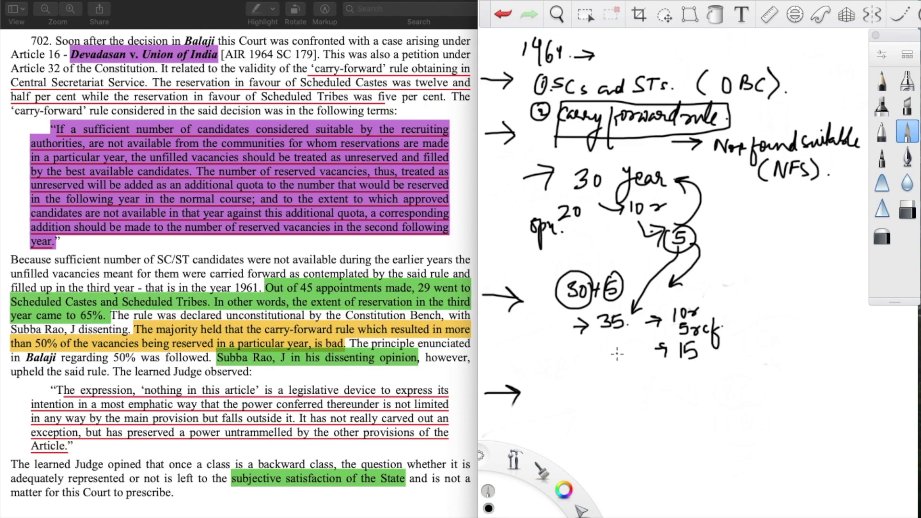
pyautogui.moveTo(612, 348); pyautogui.dragTo(647, 358)
pyautogui.moveTo(702, 361)
pyautogui.mouseDown()
pyautogui.moveTo(712, 396)
pyautogui.moveTo(695, 418)
pyautogui.moveTo(709, 418)
pyautogui.moveTo(706, 393)
pyautogui.mouseUp()
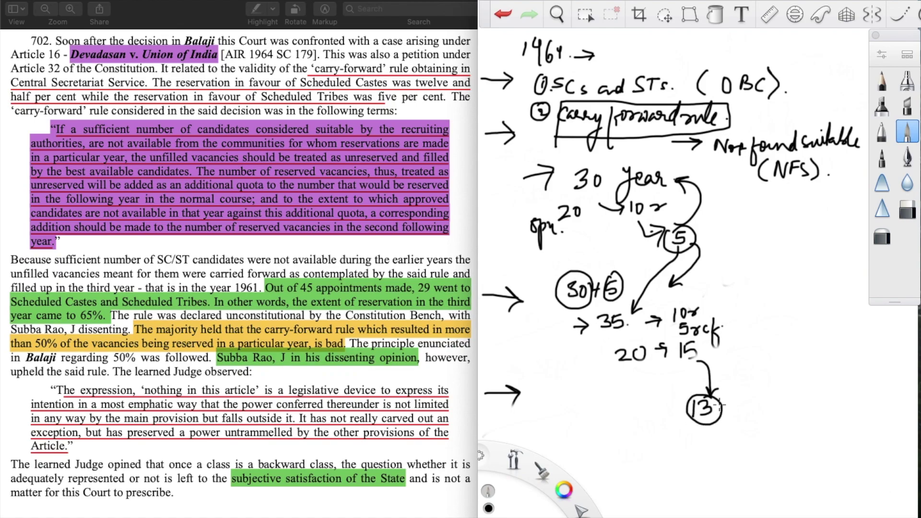
pyautogui.moveTo(722, 406)
pyautogui.mouseDown()
pyautogui.moveTo(751, 349)
pyautogui.moveTo(755, 354)
pyautogui.mouseUp()
pyautogui.moveTo(718, 411)
pyautogui.mouseDown()
pyautogui.moveTo(693, 461)
pyautogui.moveTo(709, 475)
pyautogui.mouseUp()
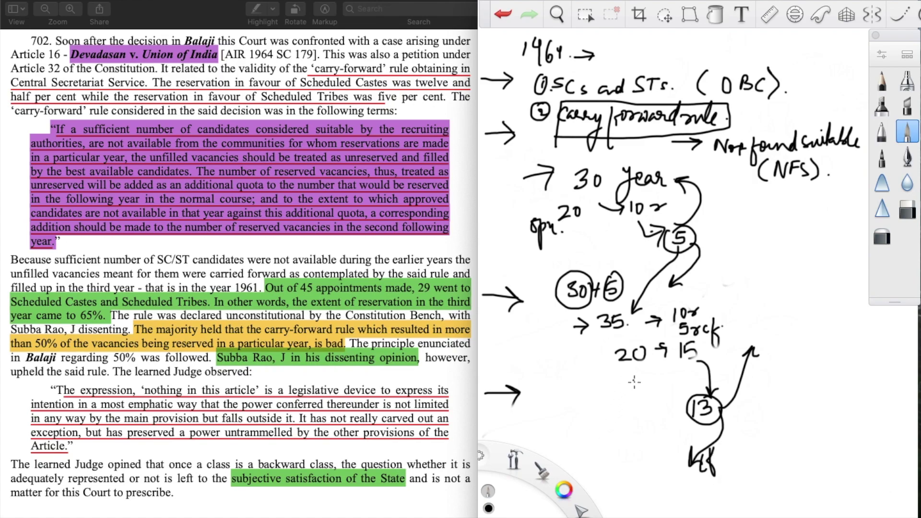
pyautogui.moveTo(633, 376)
pyautogui.mouseDown()
pyautogui.moveTo(613, 475)
pyautogui.moveTo(639, 462)
pyautogui.moveTo(605, 504)
pyautogui.moveTo(636, 499)
pyautogui.moveTo(645, 486)
pyautogui.moveTo(653, 497)
pyautogui.moveTo(681, 489)
pyautogui.moveTo(658, 516)
pyautogui.moveTo(695, 515)
pyautogui.mouseUp()
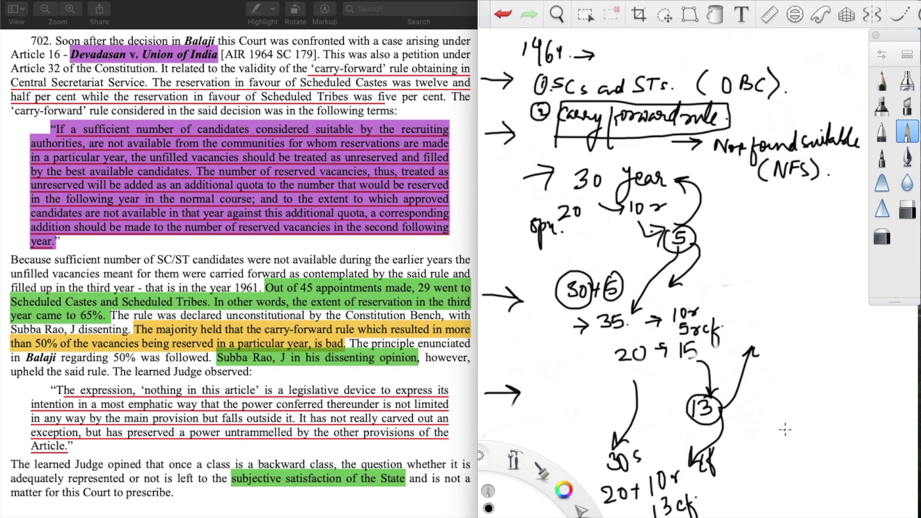
# Step: Write '20 fresh op' over '23 seats rc' with a dividing line at lower right
pyautogui.moveTo(777, 424); pyautogui.dragTo(790, 439)
pyautogui.moveTo(787, 388)
pyautogui.mouseDown()
pyautogui.moveTo(820, 419)
pyautogui.moveTo(844, 406)
pyautogui.moveTo(878, 412)
pyautogui.mouseUp()
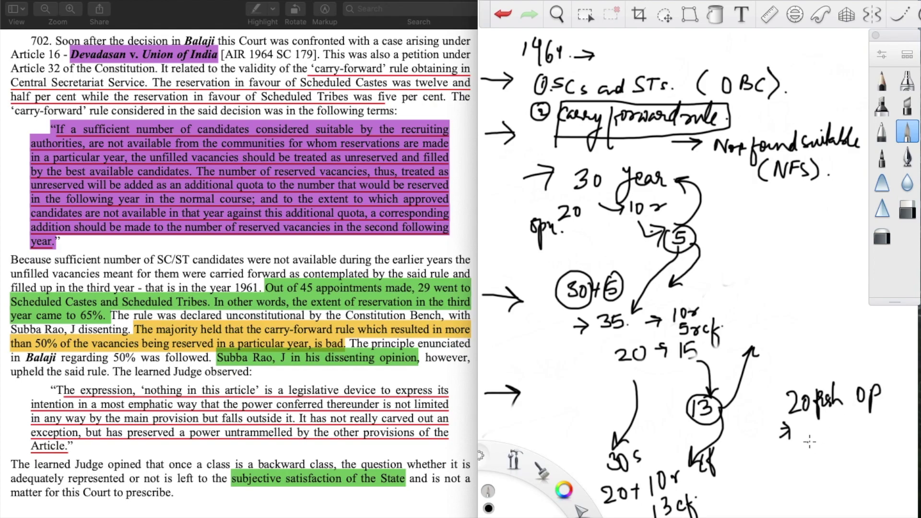
pyautogui.moveTo(795, 428)
pyautogui.mouseDown()
pyautogui.moveTo(806, 451)
pyautogui.moveTo(853, 438)
pyautogui.mouseUp()
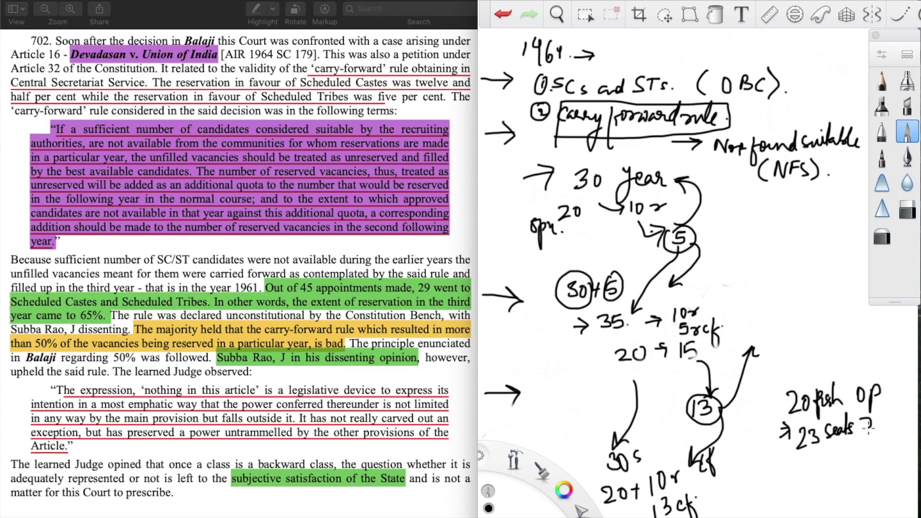
pyautogui.moveTo(863, 417); pyautogui.dragTo(892, 434)
pyautogui.moveTo(751, 432); pyautogui.dragTo(910, 397)
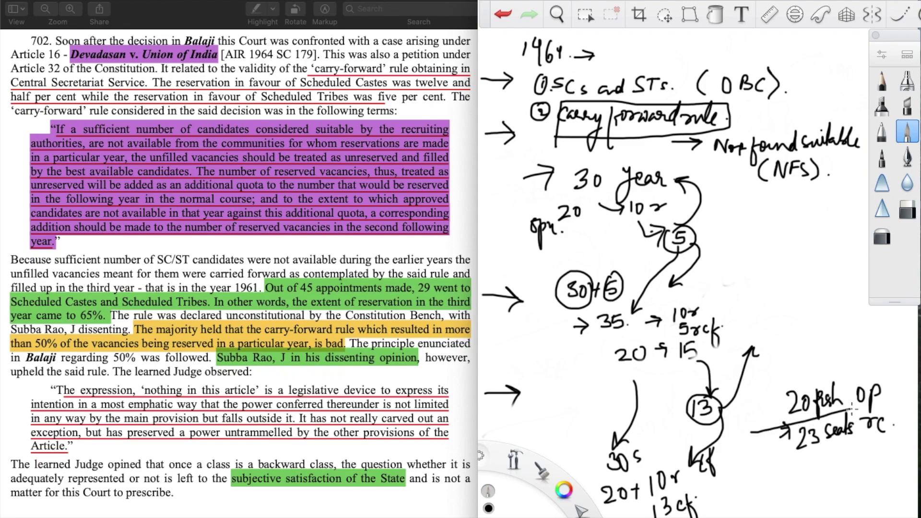
# Step: Draw an upward arrow from the fraction and write 'Balaji' above it
pyautogui.moveTo(826, 374)
pyautogui.mouseDown()
pyautogui.moveTo(812, 336)
pyautogui.moveTo(817, 346)
pyautogui.mouseUp()
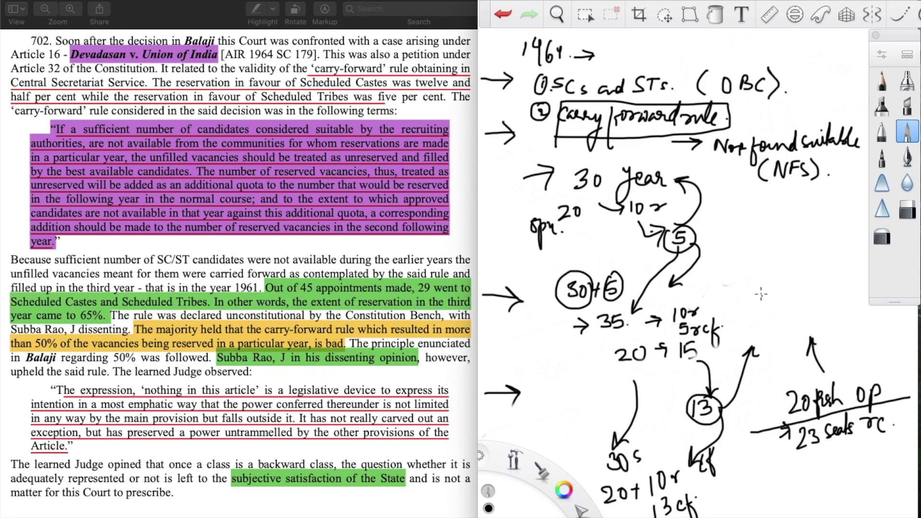
pyautogui.moveTo(761, 303); pyautogui.dragTo(783, 300)
pyautogui.moveTo(782, 266)
pyautogui.mouseDown()
pyautogui.moveTo(791, 302)
pyautogui.moveTo(805, 314)
pyautogui.mouseUp()
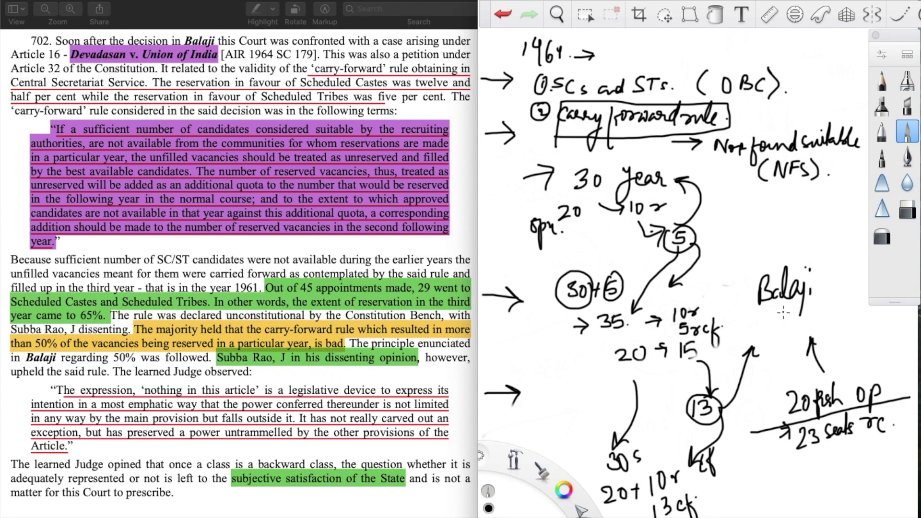
# Step: Curve an arrow from Balaji to the seats fraction, add a circled '50%', and start an arrow from the circled 5
pyautogui.moveTo(780, 313)
pyautogui.mouseDown()
pyautogui.moveTo(760, 416)
pyautogui.moveTo(772, 432)
pyautogui.mouseUp()
pyautogui.moveTo(801, 466)
pyautogui.mouseDown()
pyautogui.moveTo(794, 484)
pyautogui.moveTo(842, 501)
pyautogui.mouseUp()
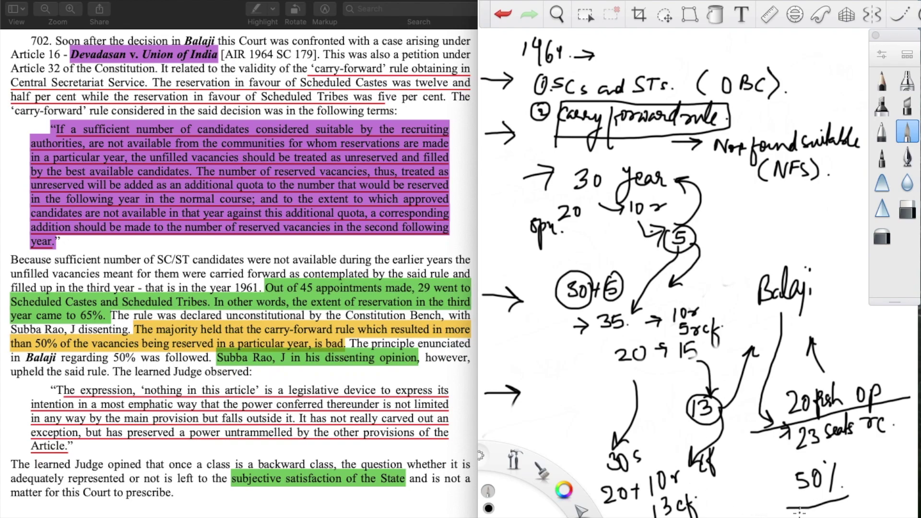
pyautogui.moveTo(791, 506); pyautogui.dragTo(851, 495)
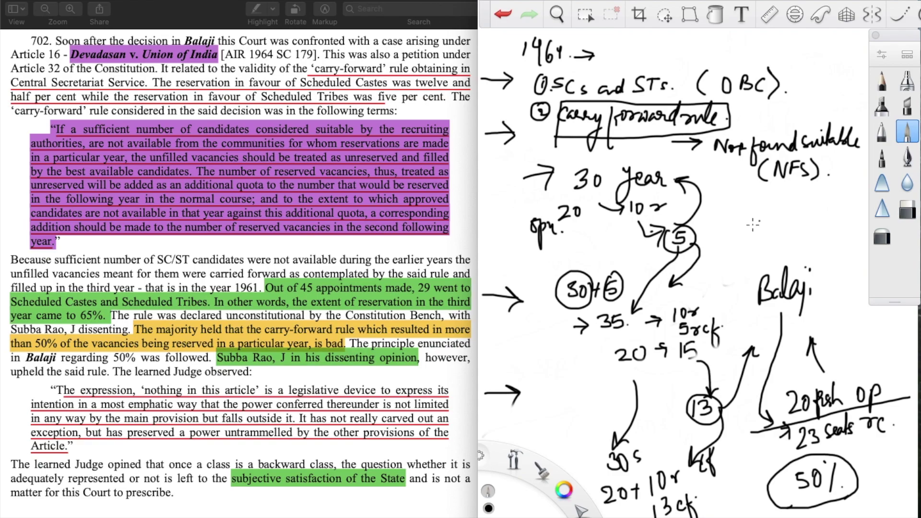
pyautogui.moveTo(688, 235)
pyautogui.mouseDown()
pyautogui.moveTo(731, 218)
pyautogui.moveTo(726, 231)
pyautogui.mouseUp()
# Step: Label the new arrow 'OC' and circle it, adding curved arrows and a note above 30+5
pyautogui.moveTo(747, 210)
pyautogui.mouseDown()
pyautogui.moveTo(752, 224)
pyautogui.moveTo(767, 222)
pyautogui.mouseUp()
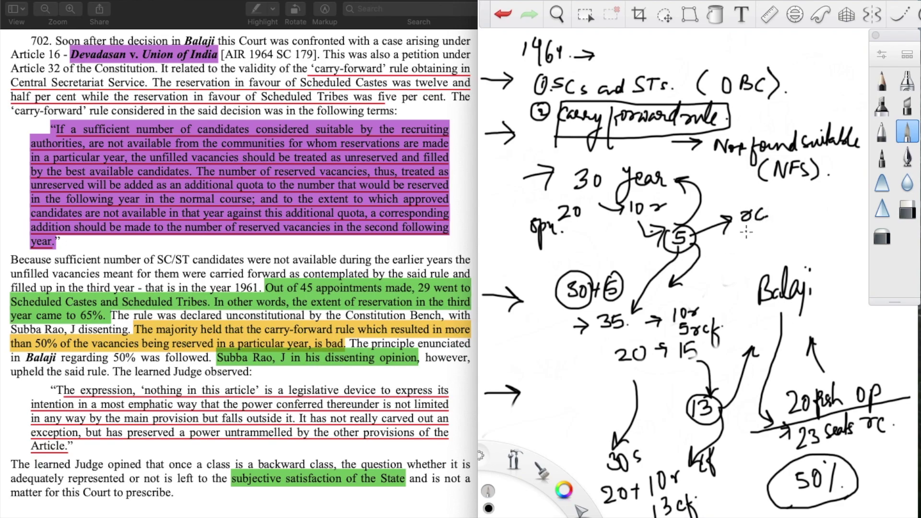
pyautogui.moveTo(680, 250)
pyautogui.mouseDown()
pyautogui.moveTo(633, 261)
pyautogui.moveTo(587, 224)
pyautogui.moveTo(595, 234)
pyautogui.mouseUp()
pyautogui.moveTo(545, 259); pyautogui.dragTo(568, 270)
pyautogui.moveTo(566, 256); pyautogui.dragTo(577, 268)
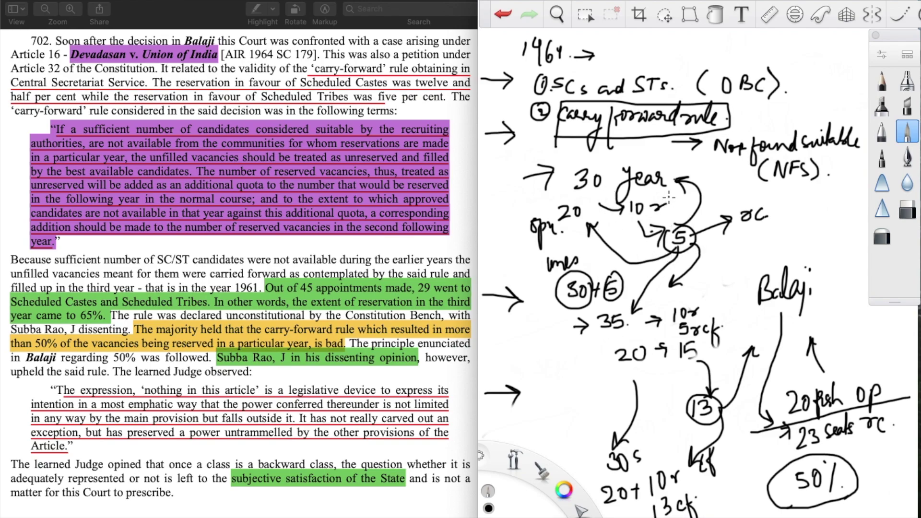
pyautogui.moveTo(777, 208); pyautogui.dragTo(779, 205)
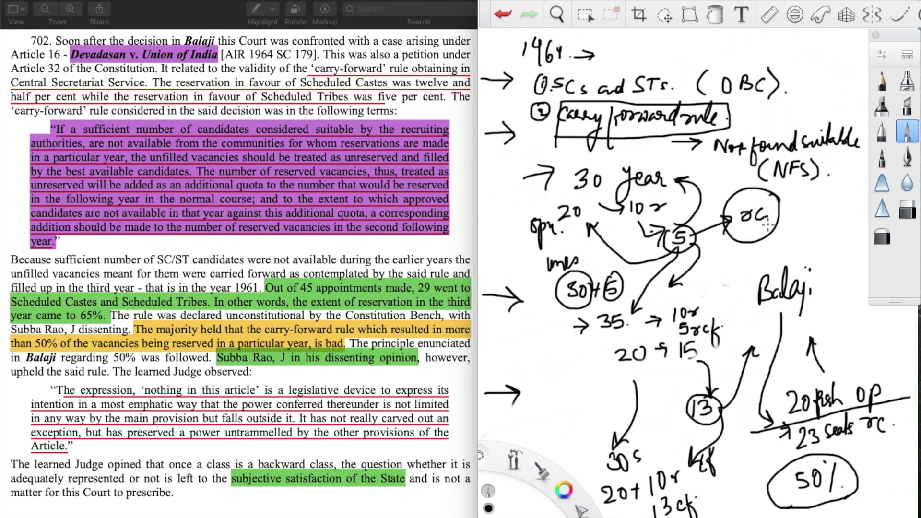
pyautogui.moveTo(777, 227); pyautogui.dragTo(807, 189)
pyautogui.click(908, 209)
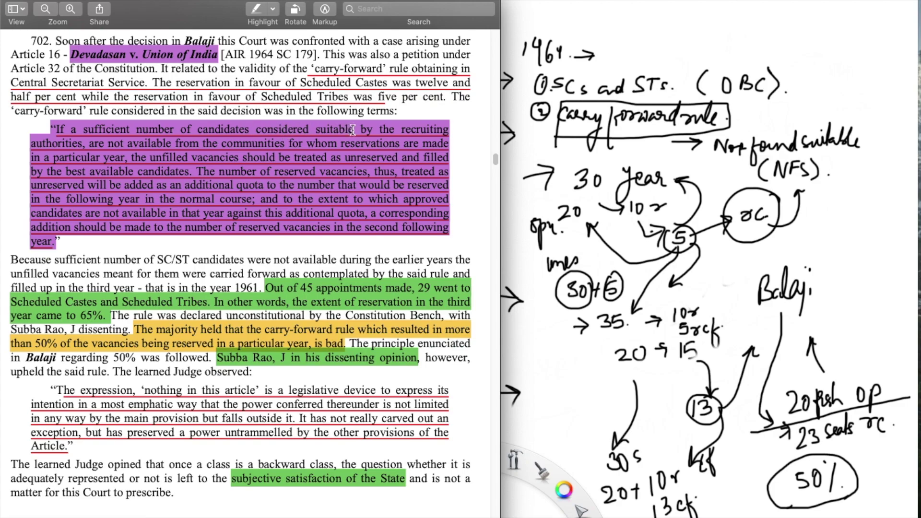
# Step: Leave the Preview judgment unchanged, then erase the circled 5 between its arrows
pyautogui.moveTo(360, 130); pyautogui.dragTo(288, 141)
pyautogui.click(274, 132)
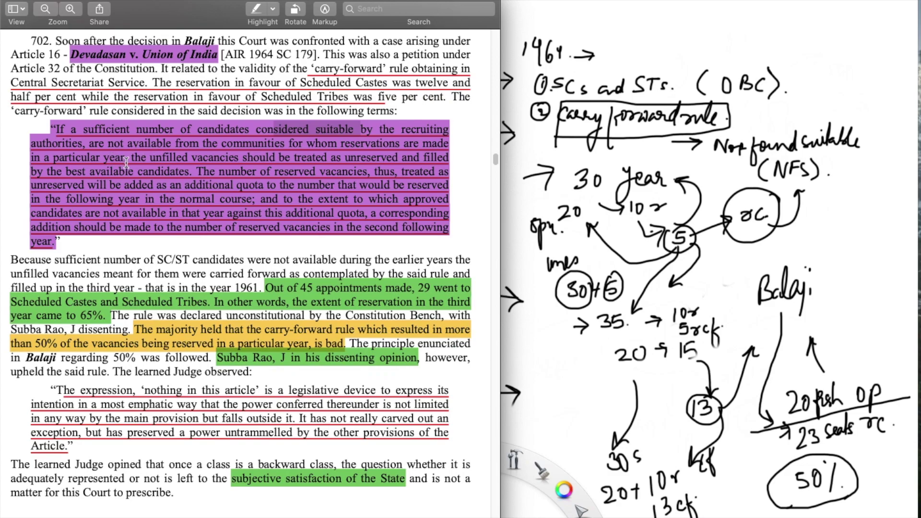
pyautogui.click(672, 245)
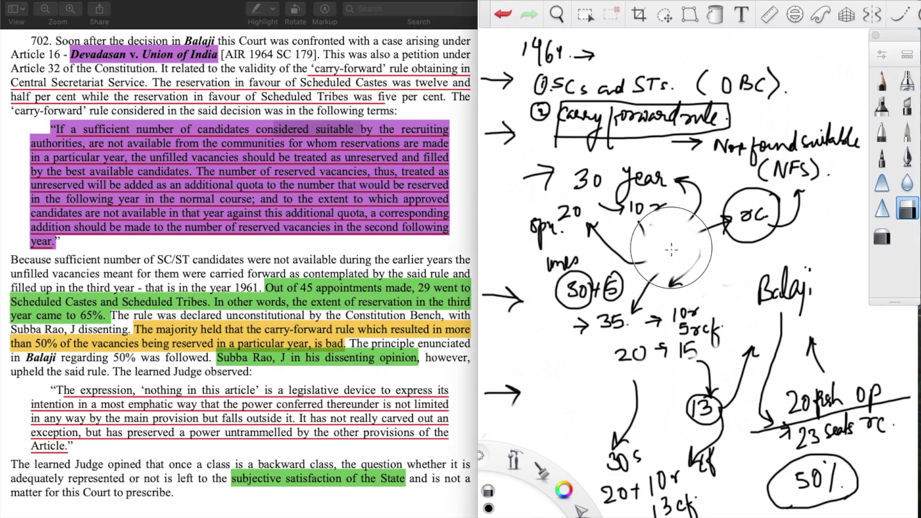
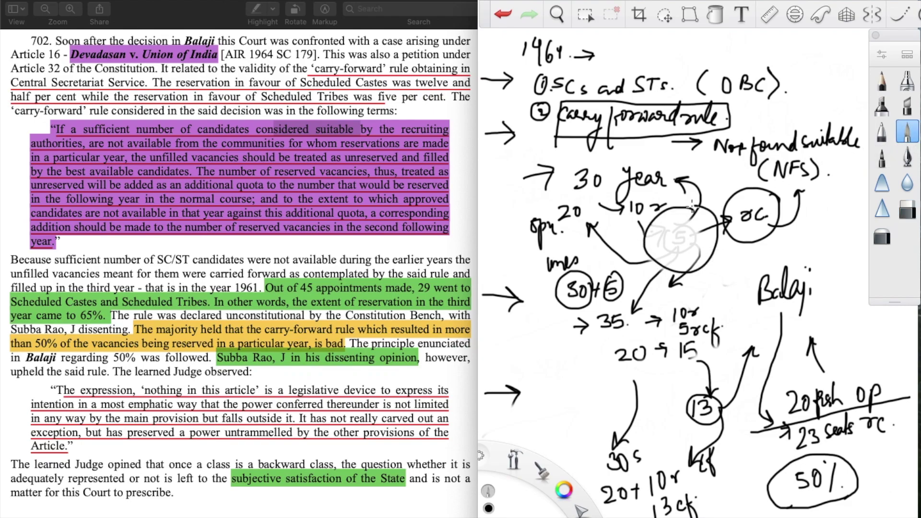
# Step: Write a circled 5, select 'unreserved' in the judgment, and arrow the 5 to 20
pyautogui.moveTo(680, 229); pyautogui.dragTo(676, 260)
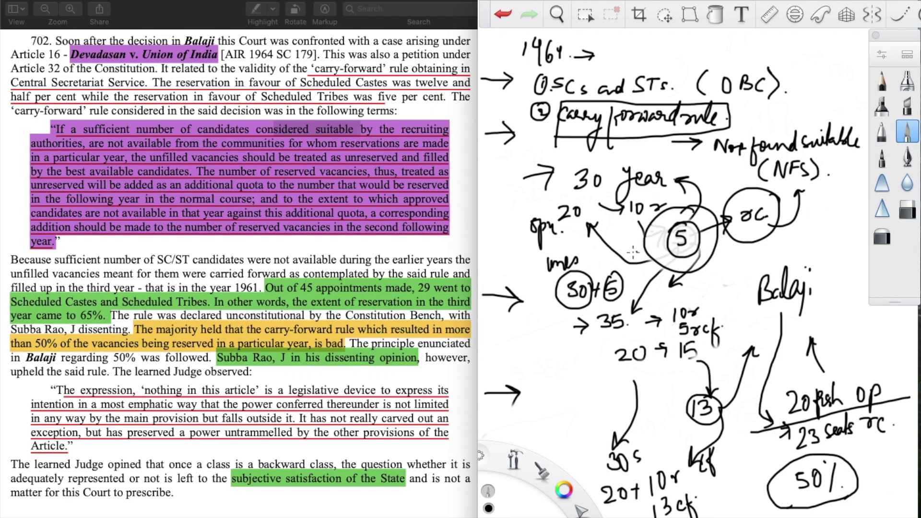
pyautogui.click(245, 165)
pyautogui.moveTo(344, 159); pyautogui.dragTo(381, 160)
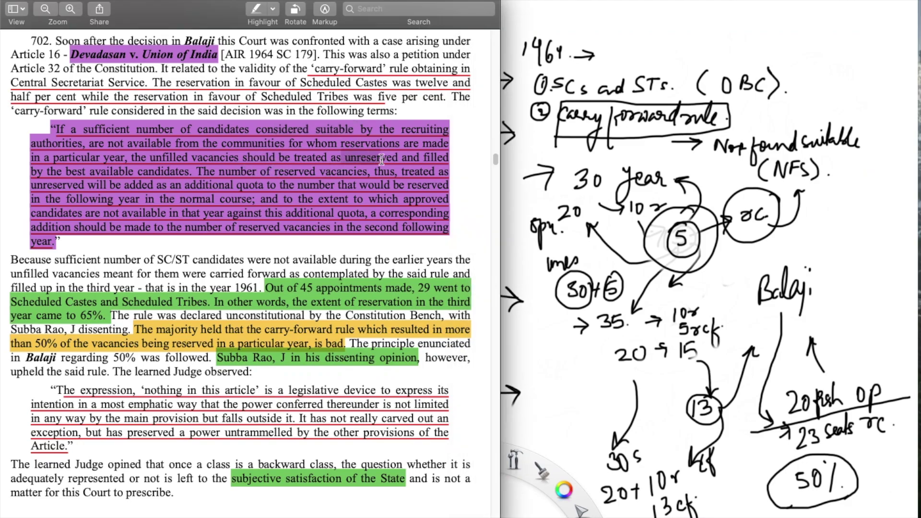
pyautogui.click(669, 253)
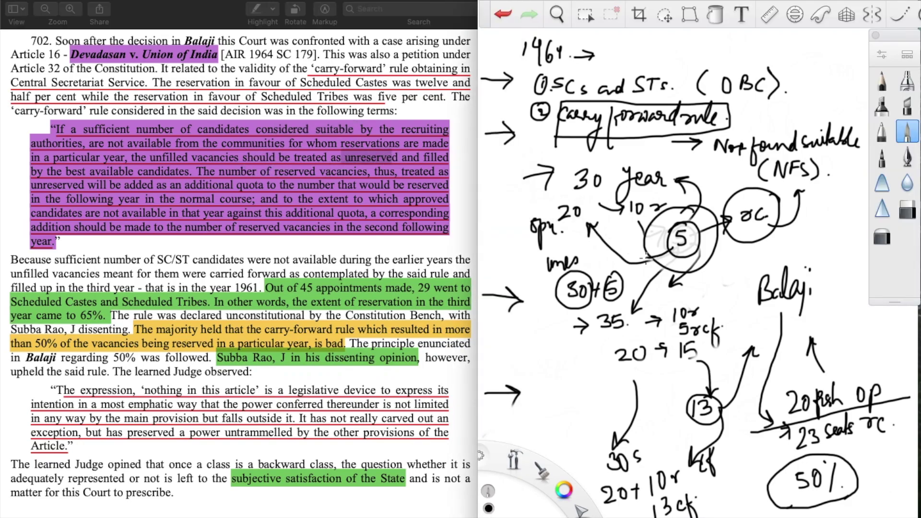
pyautogui.moveTo(645, 258)
pyautogui.mouseDown()
pyautogui.moveTo(590, 203)
pyautogui.moveTo(597, 216)
pyautogui.moveTo(568, 198)
pyautogui.moveTo(592, 230)
pyautogui.mouseUp()
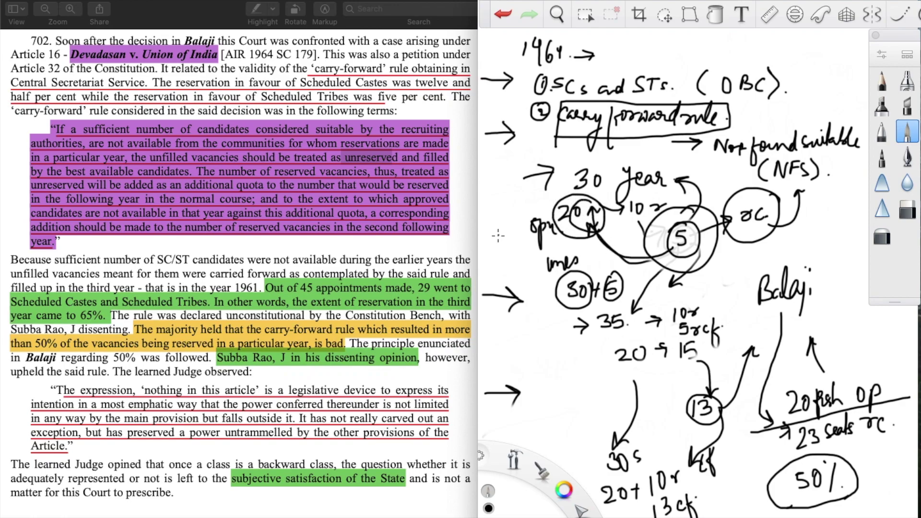
# Step: Draw a large loop around the carry-forward group and a circled 25 beside OC
pyautogui.click(427, 160)
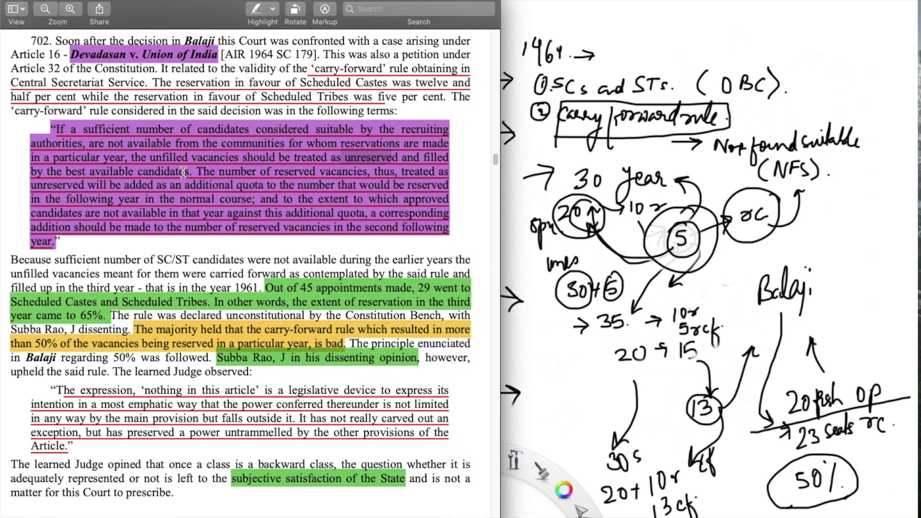
pyautogui.click(623, 252)
pyautogui.moveTo(623, 253)
pyautogui.mouseDown()
pyautogui.moveTo(627, 144)
pyautogui.moveTo(546, 201)
pyautogui.moveTo(608, 251)
pyautogui.mouseUp()
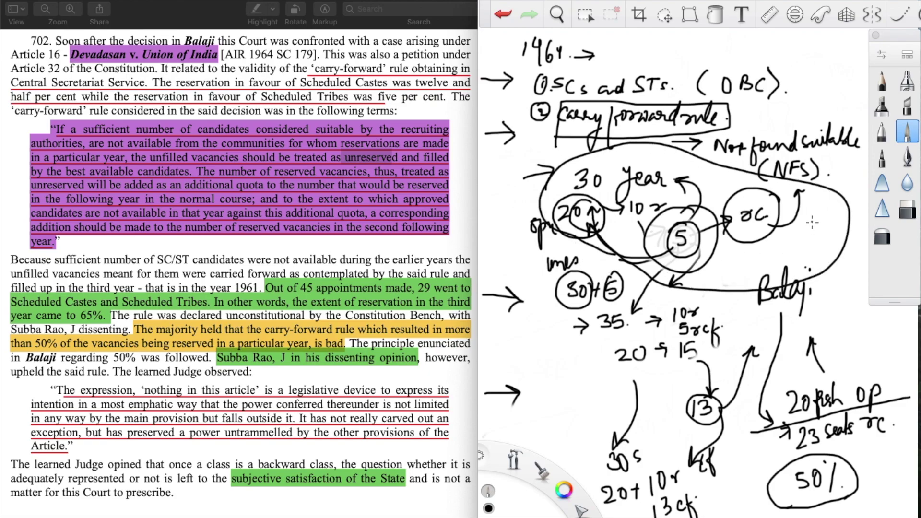
pyautogui.moveTo(794, 223)
pyautogui.mouseDown()
pyautogui.moveTo(791, 239)
pyautogui.moveTo(804, 250)
pyautogui.moveTo(783, 249)
pyautogui.moveTo(849, 193)
pyautogui.mouseUp()
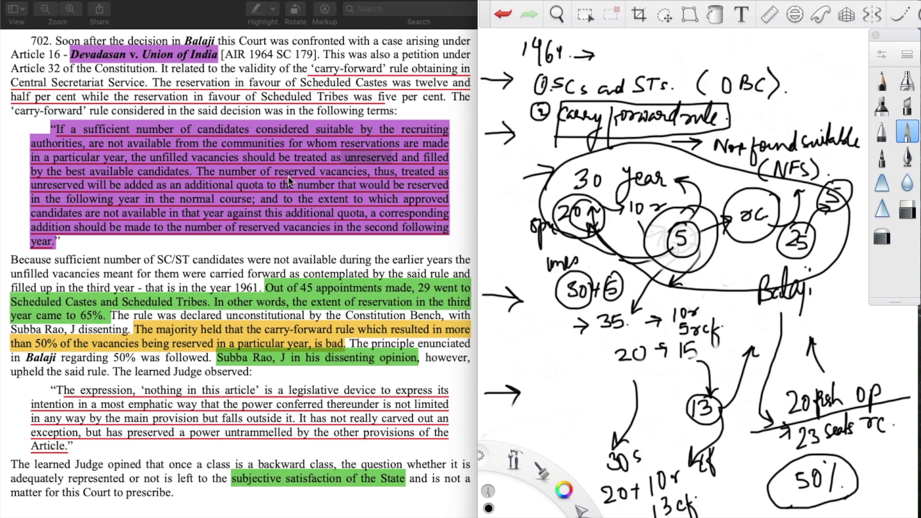
# Step: Clear the judgment text selection and draw an arrow from the circled 5 toward Balaji
pyautogui.click(373, 181)
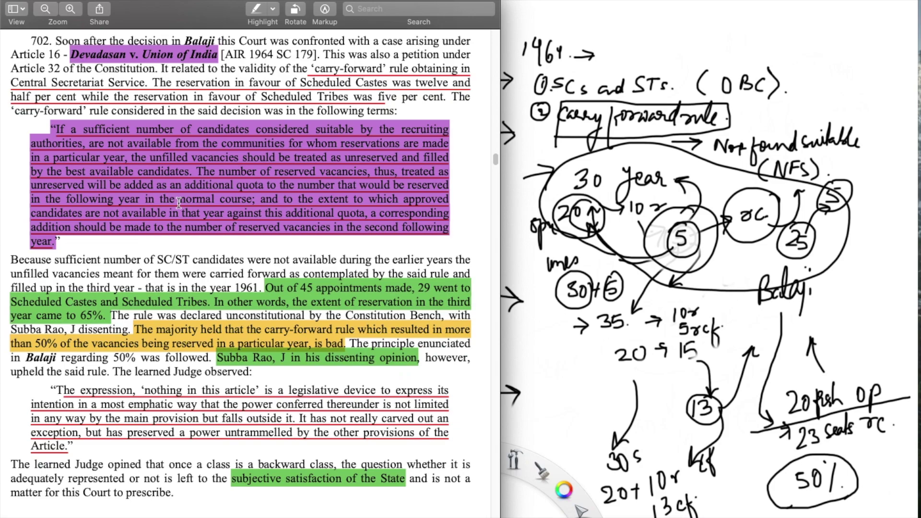
pyautogui.click(845, 193)
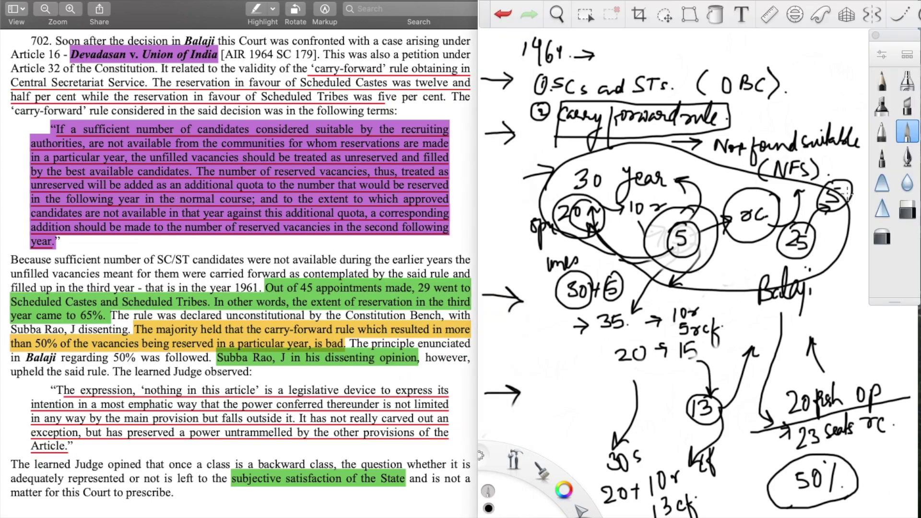
pyautogui.moveTo(849, 195)
pyautogui.mouseDown()
pyautogui.moveTo(801, 272)
pyautogui.moveTo(722, 313)
pyautogui.moveTo(734, 323)
pyautogui.moveTo(670, 362)
pyautogui.mouseUp()
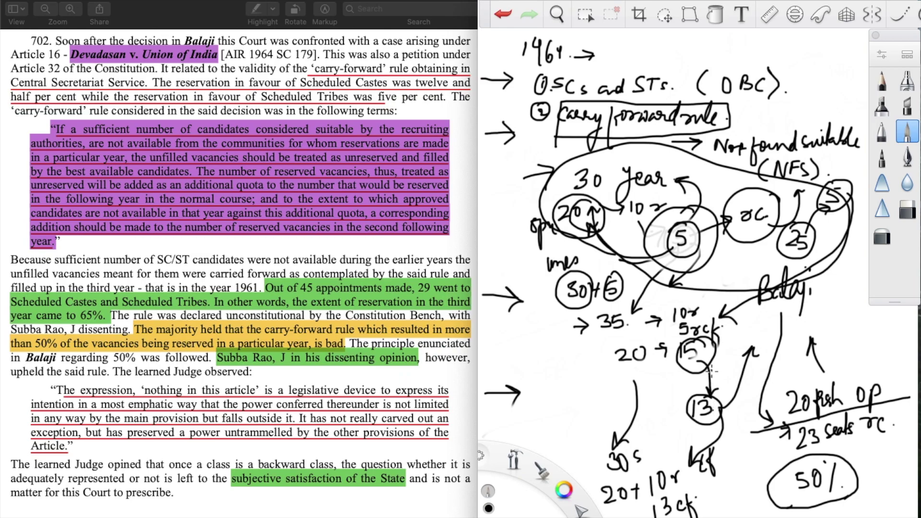
# Step: Add a circled 2 by 15, arrow 13 to 20, circle 20, and write a circled 33 labelled OC
pyautogui.moveTo(712, 367); pyautogui.dragTo(723, 378)
pyautogui.moveTo(689, 417)
pyautogui.mouseDown()
pyautogui.moveTo(647, 418)
pyautogui.moveTo(612, 358)
pyautogui.moveTo(619, 364)
pyautogui.mouseUp()
pyautogui.moveTo(637, 334)
pyautogui.mouseDown()
pyautogui.moveTo(612, 363)
pyautogui.moveTo(641, 331)
pyautogui.mouseUp()
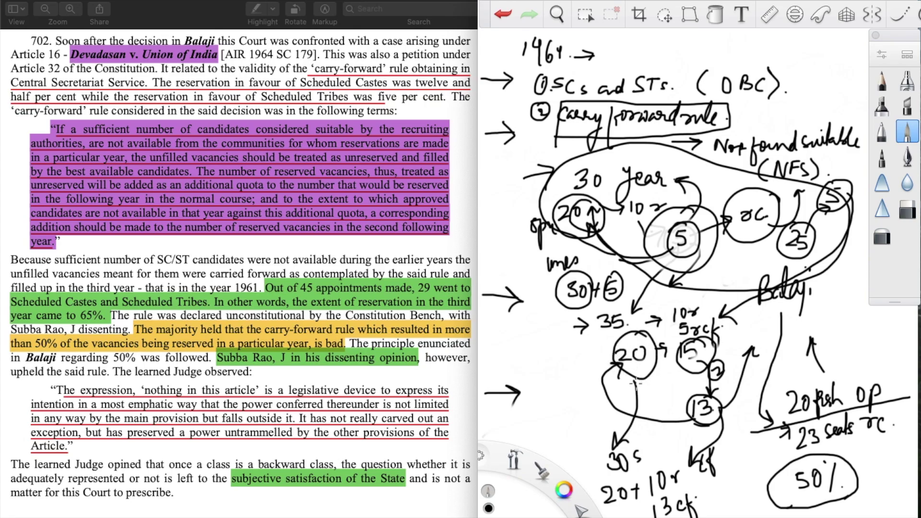
pyautogui.moveTo(572, 356)
pyautogui.mouseDown()
pyautogui.moveTo(583, 371)
pyautogui.moveTo(601, 370)
pyautogui.mouseUp()
pyautogui.moveTo(583, 339)
pyautogui.mouseDown()
pyautogui.moveTo(594, 363)
pyautogui.moveTo(572, 368)
pyautogui.mouseUp()
pyautogui.moveTo(561, 401)
pyautogui.mouseDown()
pyautogui.moveTo(562, 420)
pyautogui.moveTo(590, 415)
pyautogui.mouseUp()
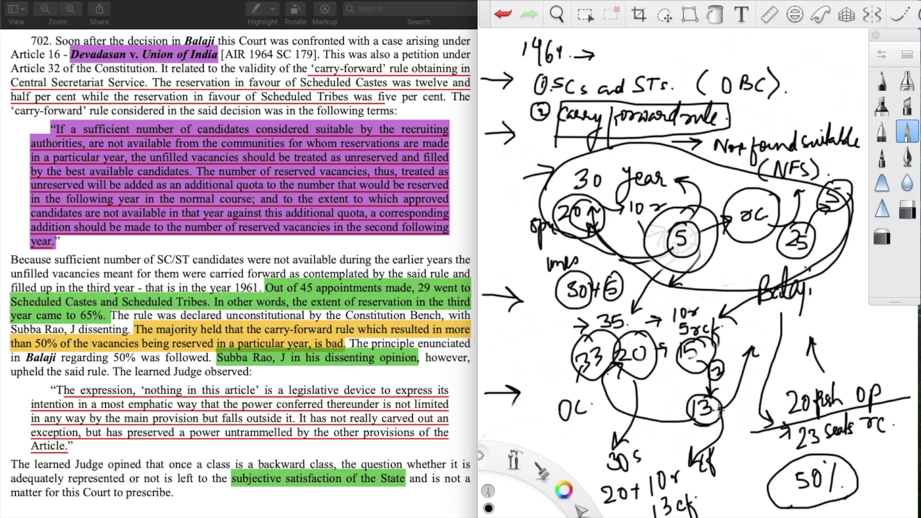
# Step: Arrow circled 13 down, circle the '13 ck' note, and tick the circled 50%
pyautogui.moveTo(719, 418)
pyautogui.mouseDown()
pyautogui.moveTo(718, 488)
pyautogui.moveTo(699, 497)
pyautogui.moveTo(711, 502)
pyautogui.mouseUp()
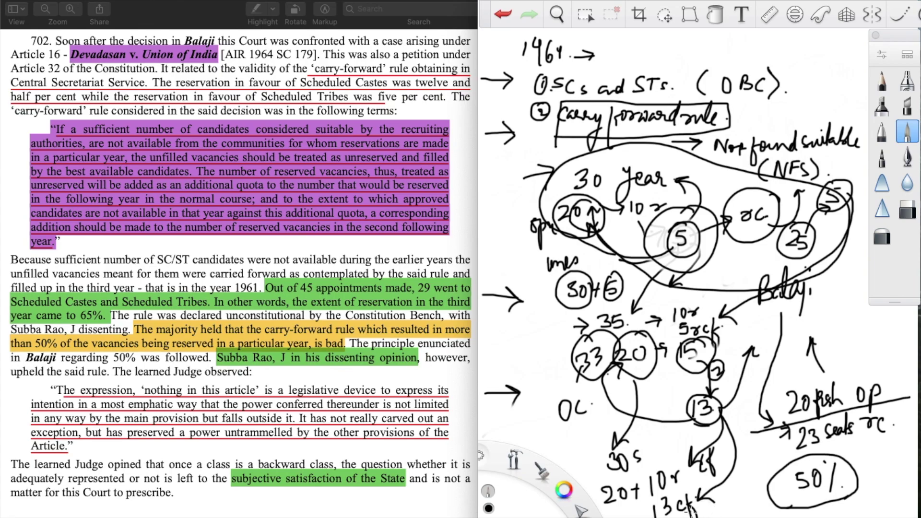
pyautogui.moveTo(636, 517)
pyautogui.mouseDown()
pyautogui.moveTo(668, 490)
pyautogui.moveTo(694, 515)
pyautogui.mouseUp()
pyautogui.moveTo(843, 472); pyautogui.dragTo(875, 456)
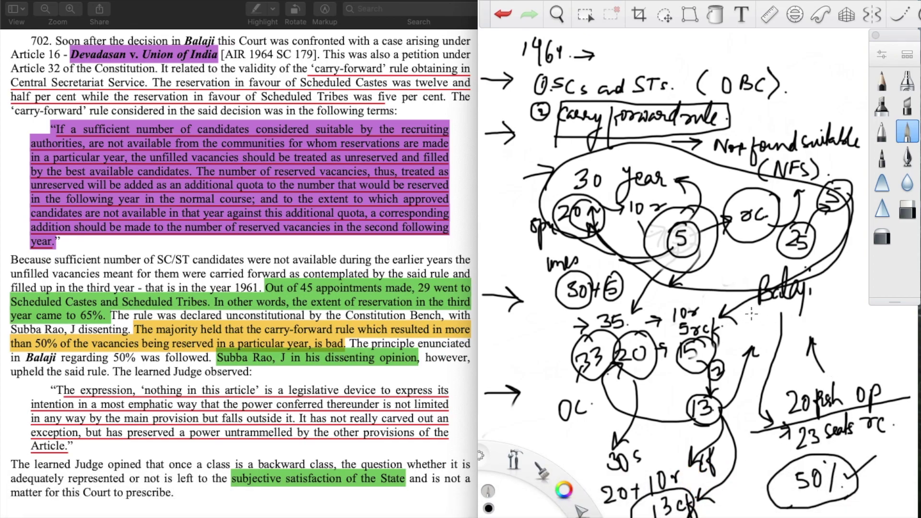
pyautogui.click(262, 286)
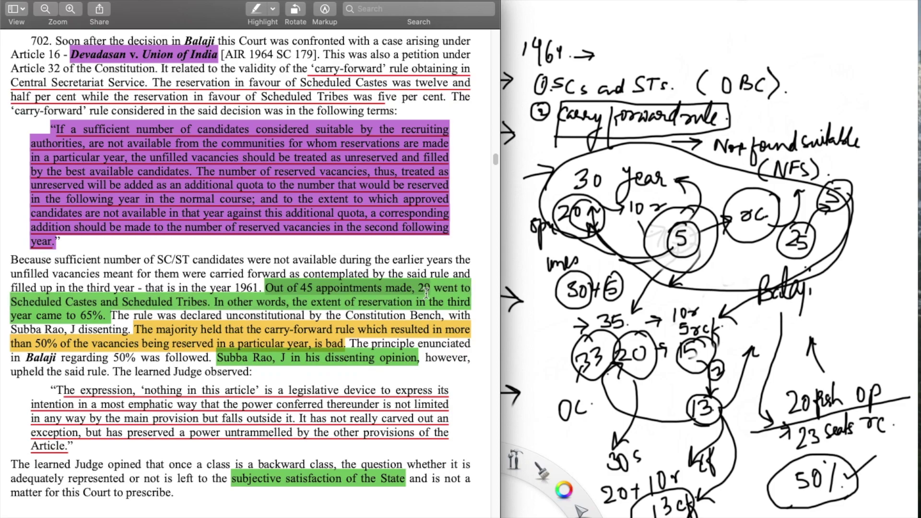
pyautogui.moveTo(430, 290); pyautogui.dragTo(238, 289)
pyautogui.click(216, 303)
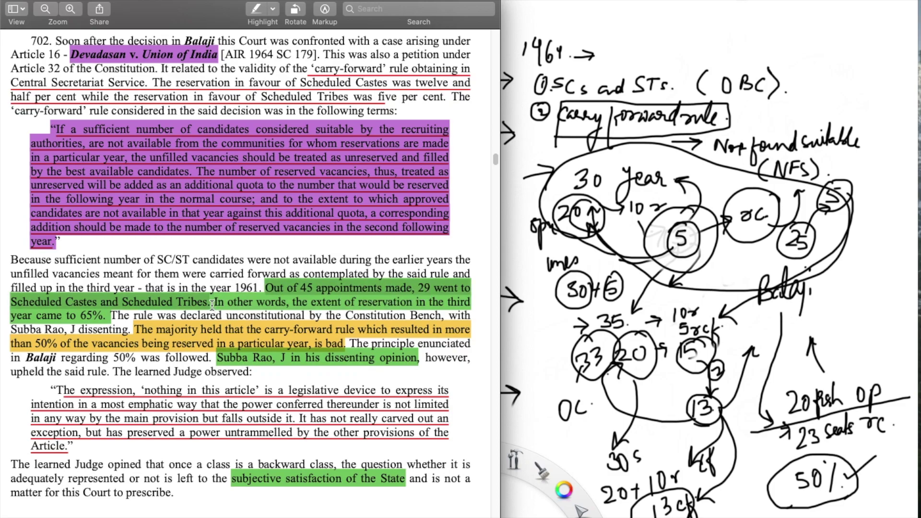
pyautogui.click(272, 317)
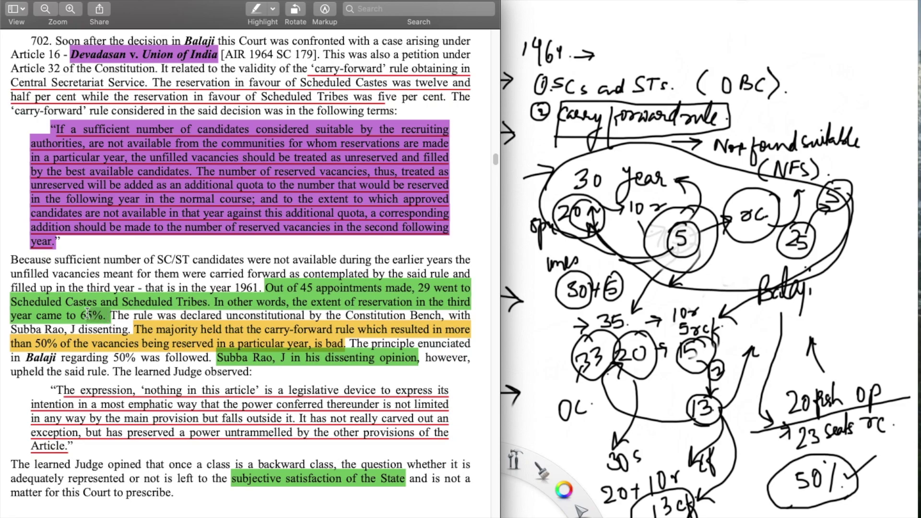
pyautogui.moveTo(109, 315); pyautogui.dragTo(78, 315)
pyautogui.moveTo(136, 315); pyautogui.dragTo(262, 315)
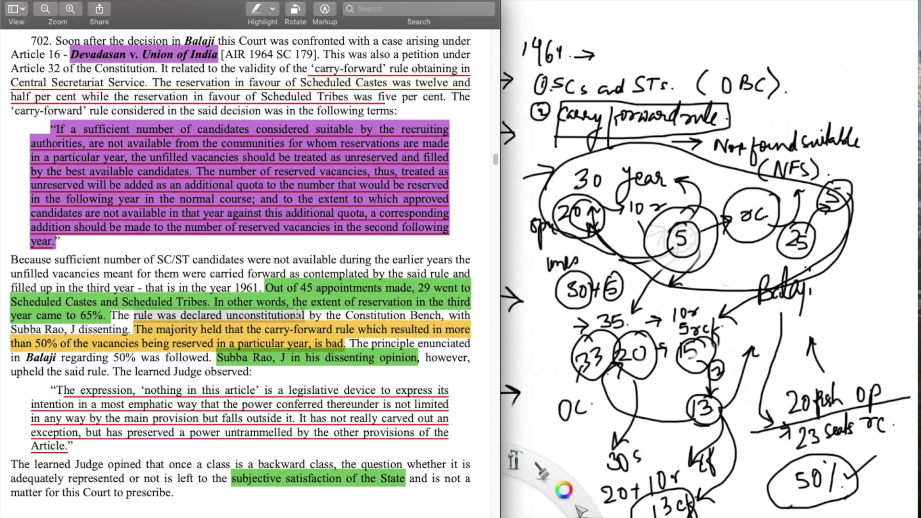
pyautogui.click(184, 336)
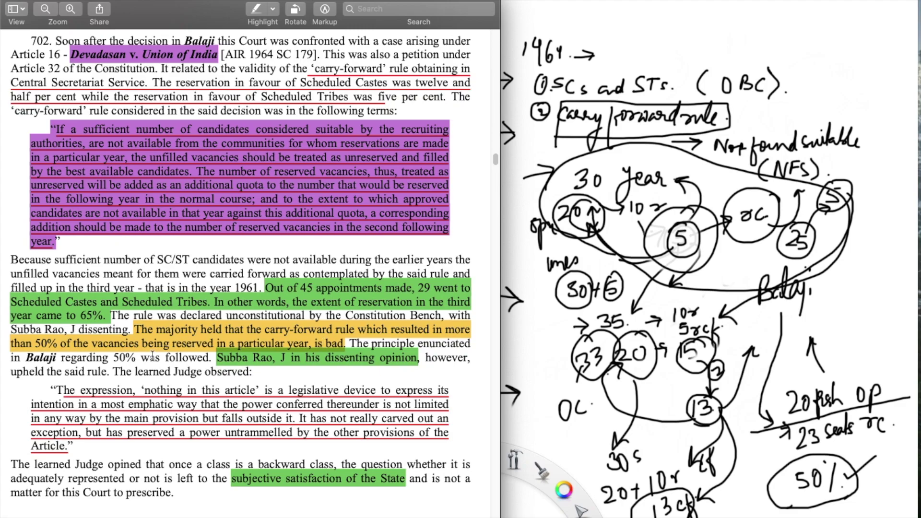
pyautogui.hscroll(-1, 27, 358)
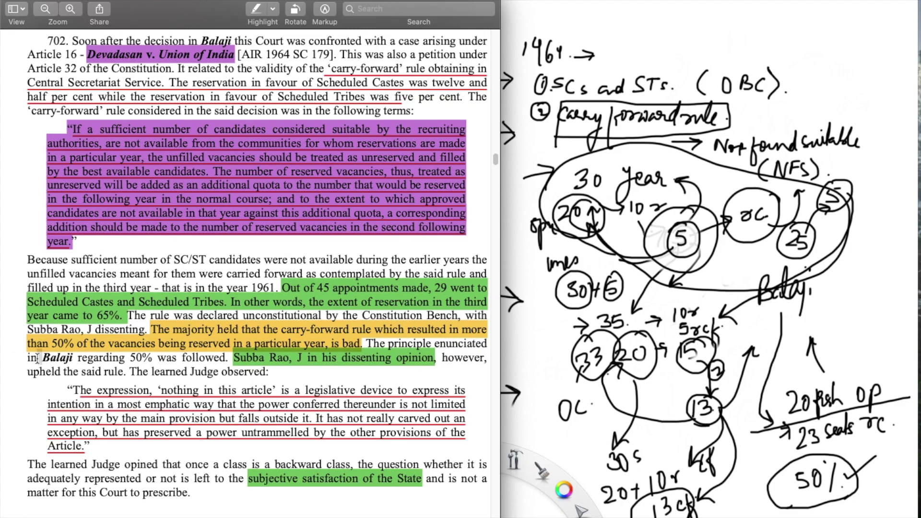
pyautogui.moveTo(111, 358); pyautogui.dragTo(225, 357)
pyautogui.moveTo(225, 357); pyautogui.dragTo(216, 345)
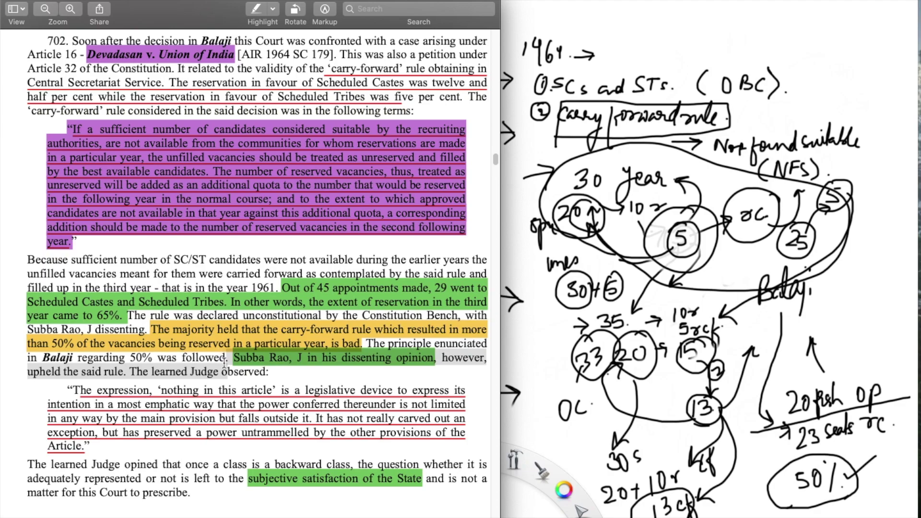
pyautogui.click(278, 380)
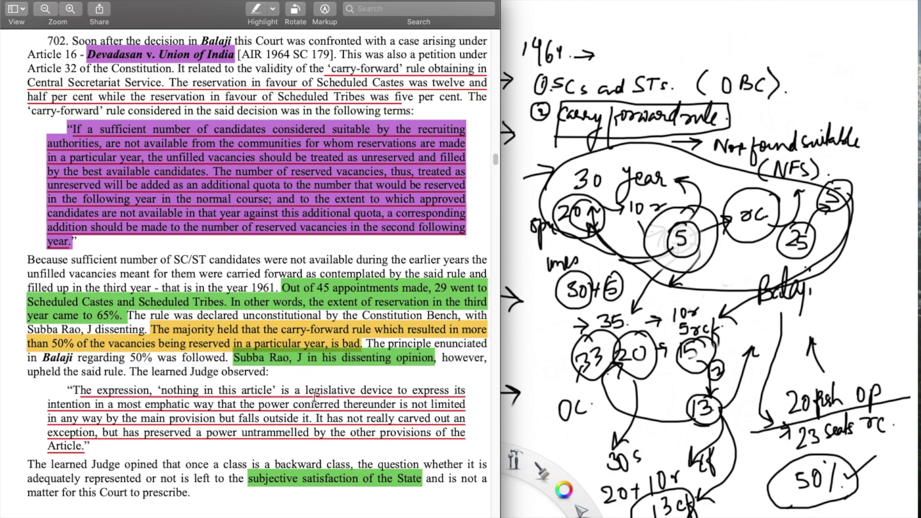
pyautogui.moveTo(279, 390); pyautogui.dragTo(392, 386)
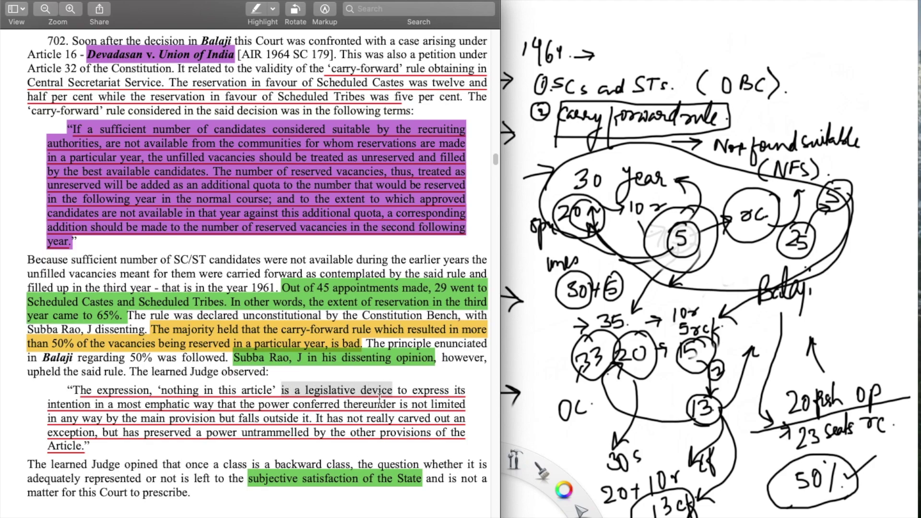
pyautogui.click(325, 436)
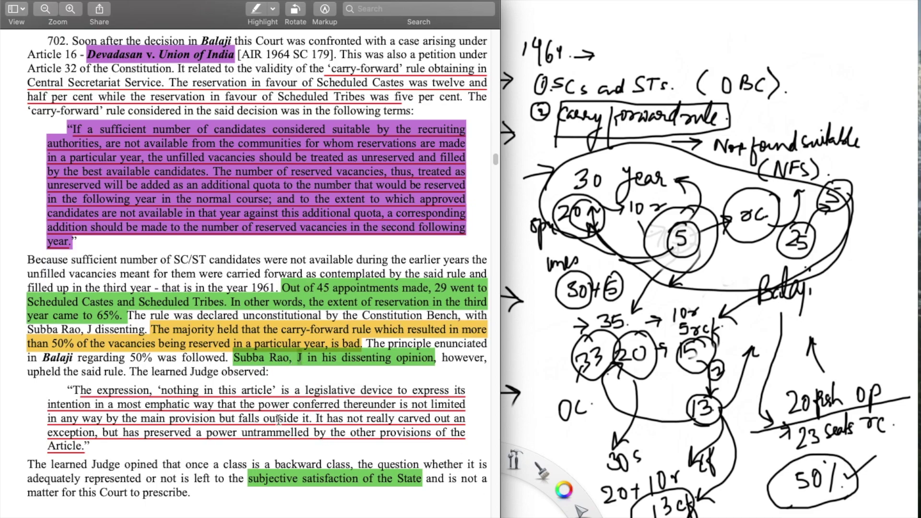
pyautogui.moveTo(264, 389); pyautogui.dragTo(162, 389)
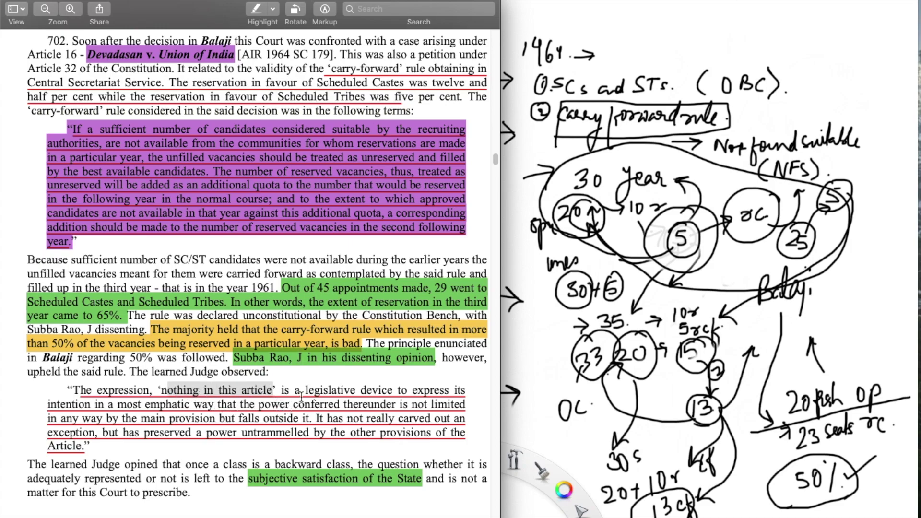
pyautogui.moveTo(306, 391); pyautogui.dragTo(394, 389)
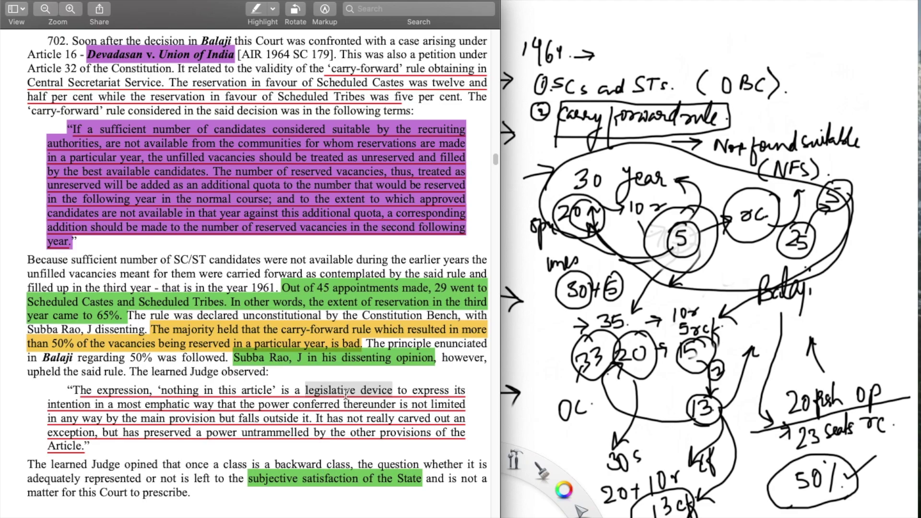
pyautogui.click(335, 409)
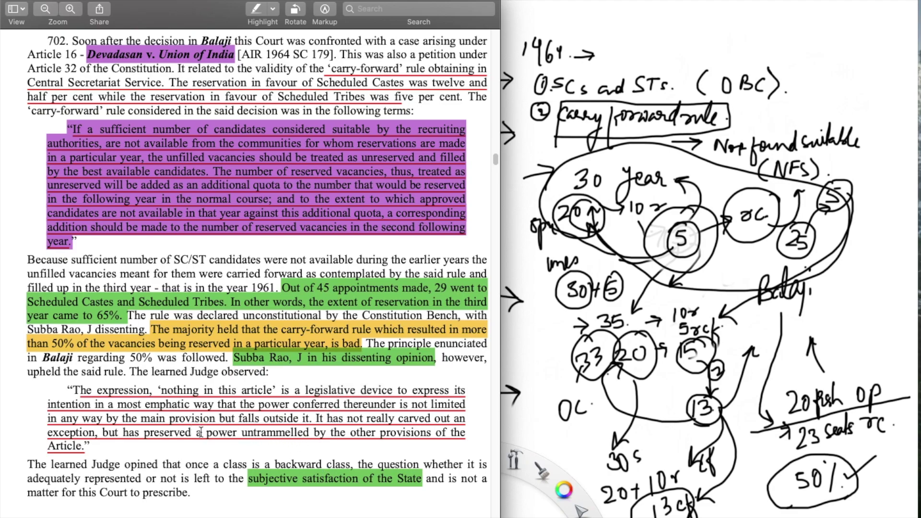
pyautogui.moveTo(198, 435); pyautogui.dragTo(237, 434)
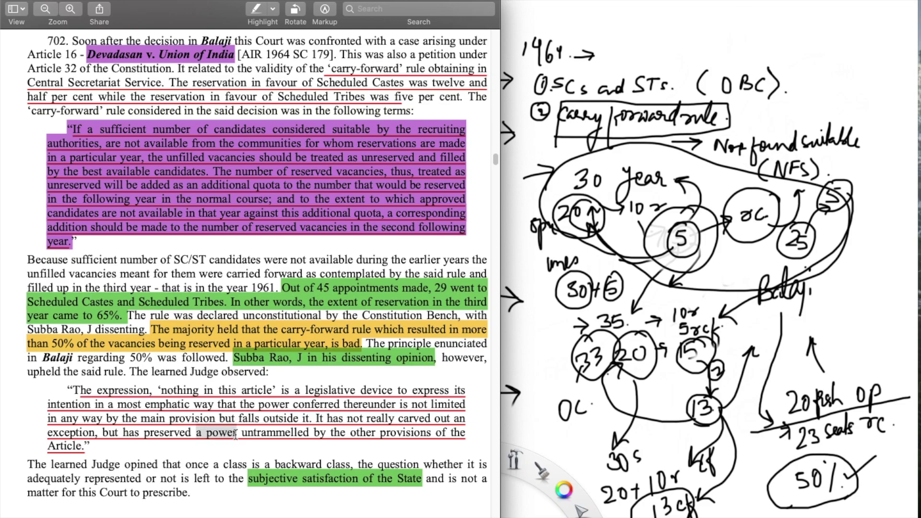
pyautogui.click(331, 403)
pyautogui.moveTo(341, 405)
pyautogui.mouseDown()
pyautogui.moveTo(281, 417)
pyautogui.moveTo(300, 417)
pyautogui.mouseUp()
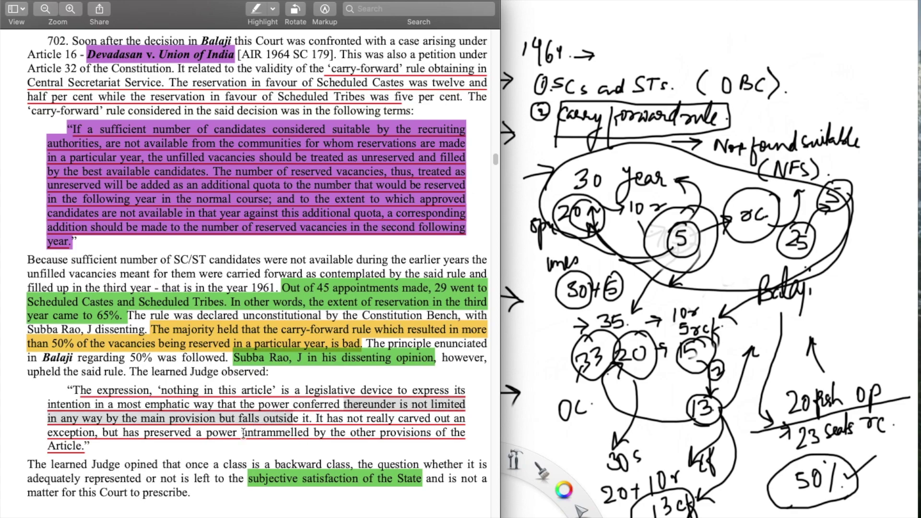
pyautogui.moveTo(243, 432); pyautogui.dragTo(310, 433)
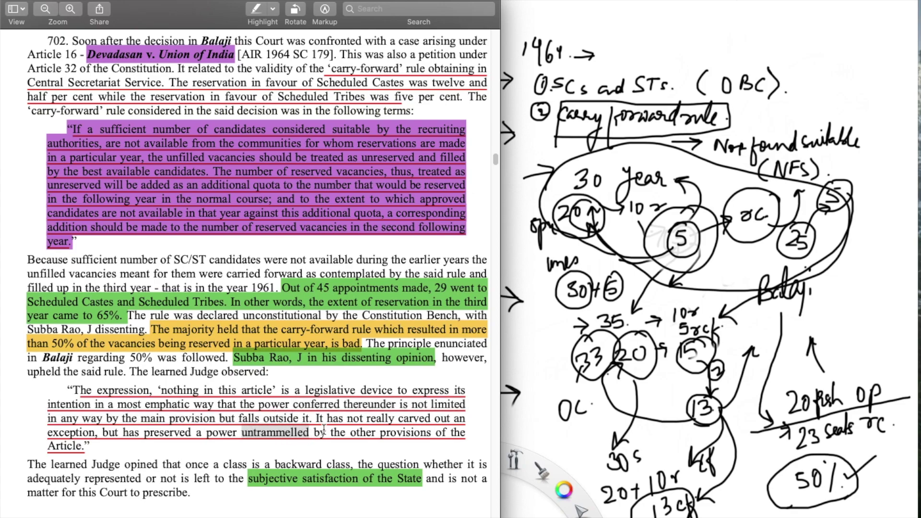
pyautogui.moveTo(400, 404); pyautogui.dragTo(451, 405)
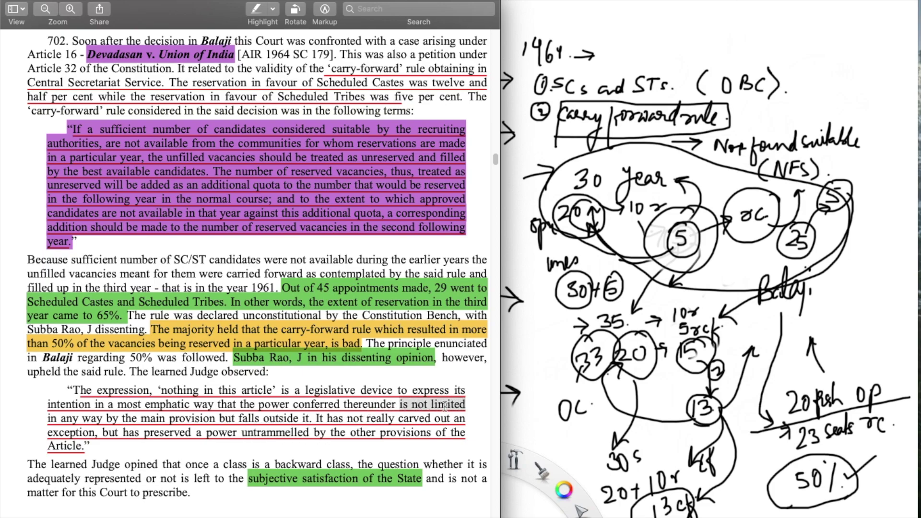
pyautogui.moveTo(351, 432); pyautogui.dragTo(417, 433)
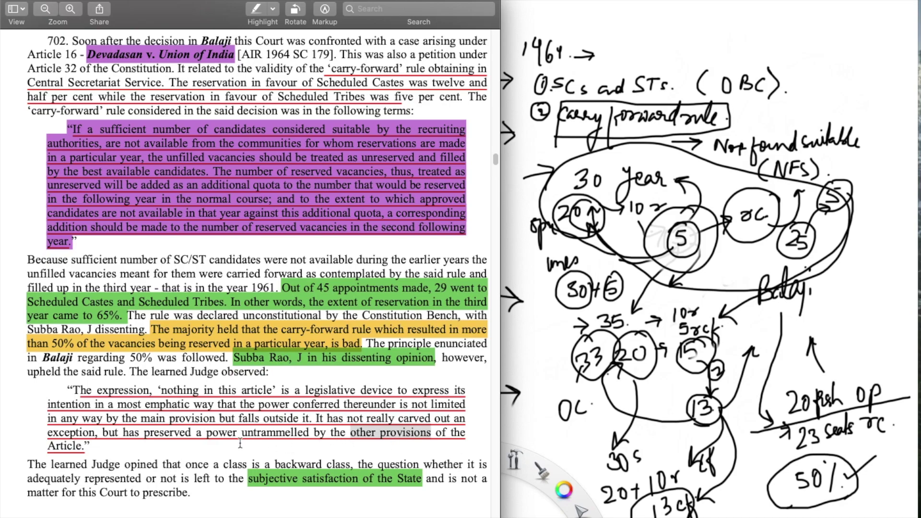
pyautogui.click(196, 451)
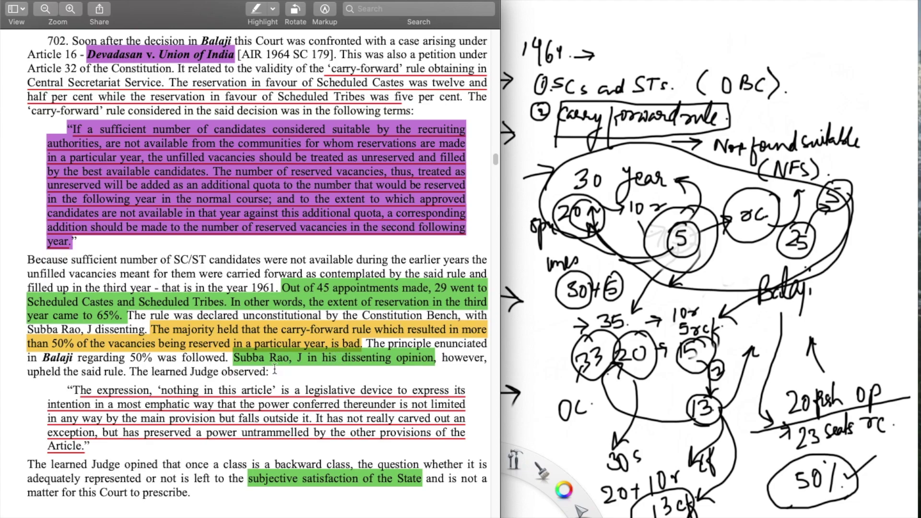
pyautogui.moveTo(83, 359); pyautogui.dragTo(56, 362)
pyautogui.moveTo(155, 359); pyautogui.dragTo(76, 357)
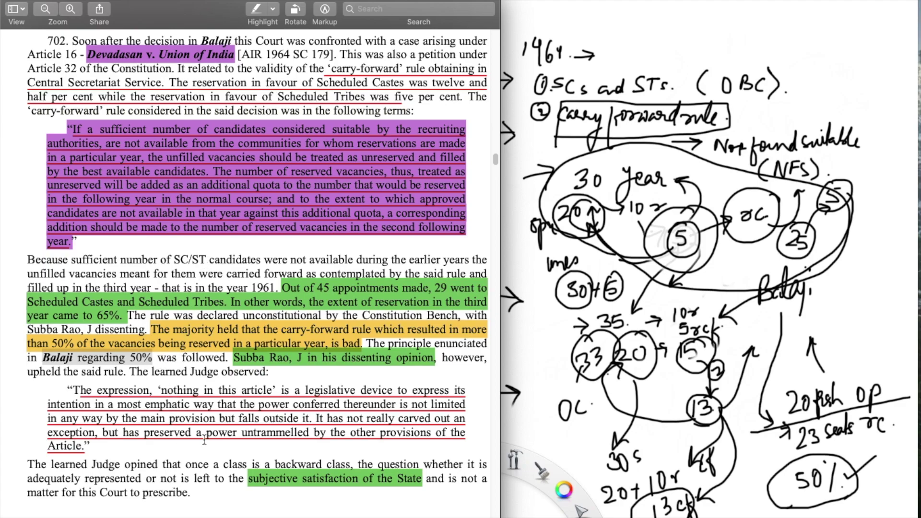
pyautogui.click(423, 484)
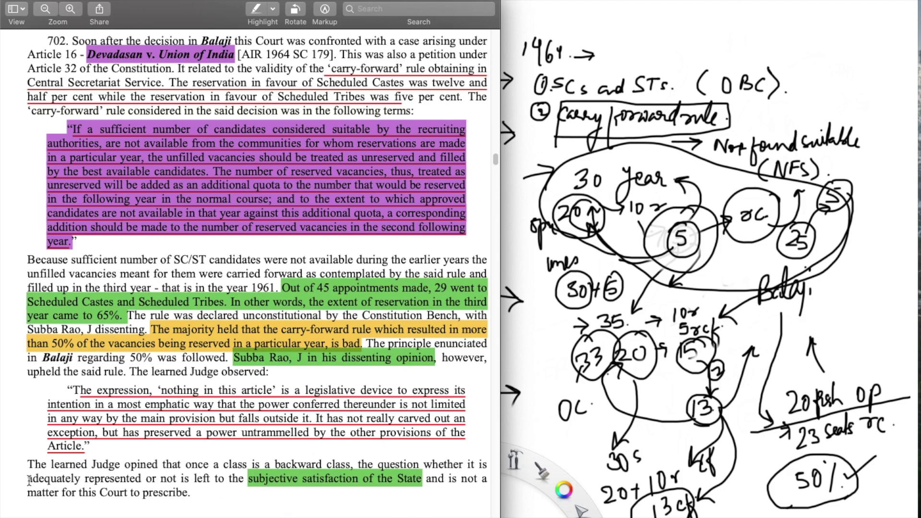
pyautogui.hscroll(-1, 29, 479)
pyautogui.moveTo(40, 479); pyautogui.dragTo(191, 478)
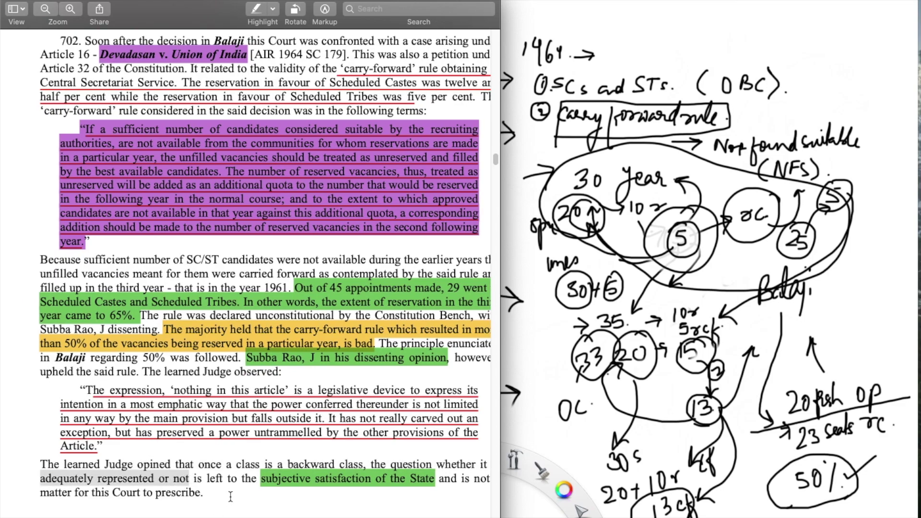
pyautogui.moveTo(265, 465); pyautogui.dragTo(364, 464)
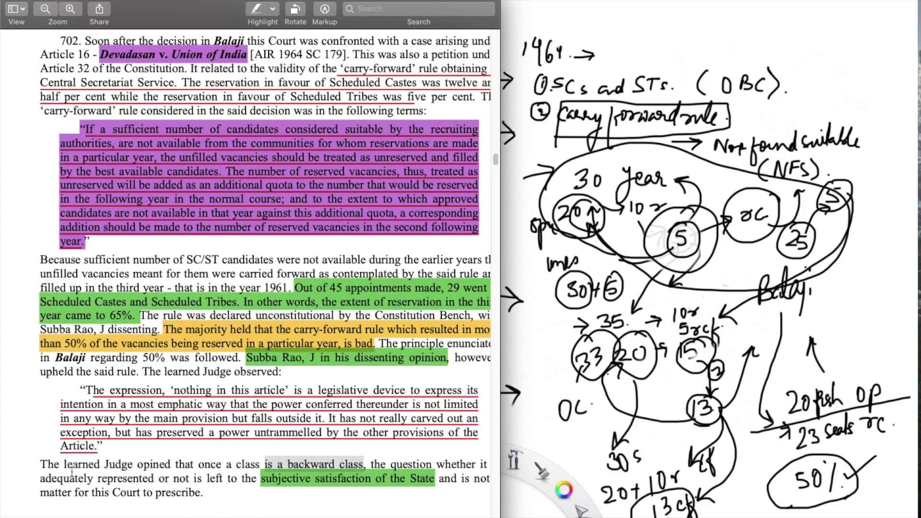
pyautogui.moveTo(39, 479); pyautogui.dragTo(157, 478)
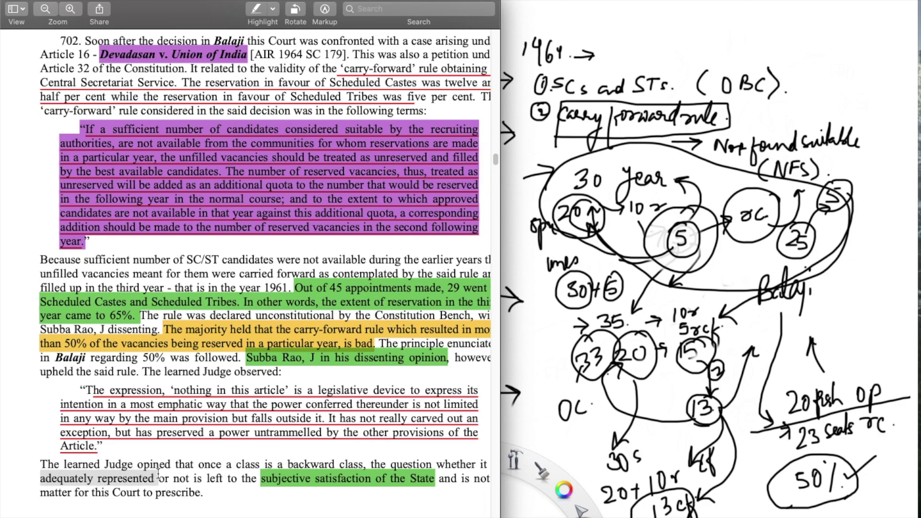
pyautogui.click(210, 495)
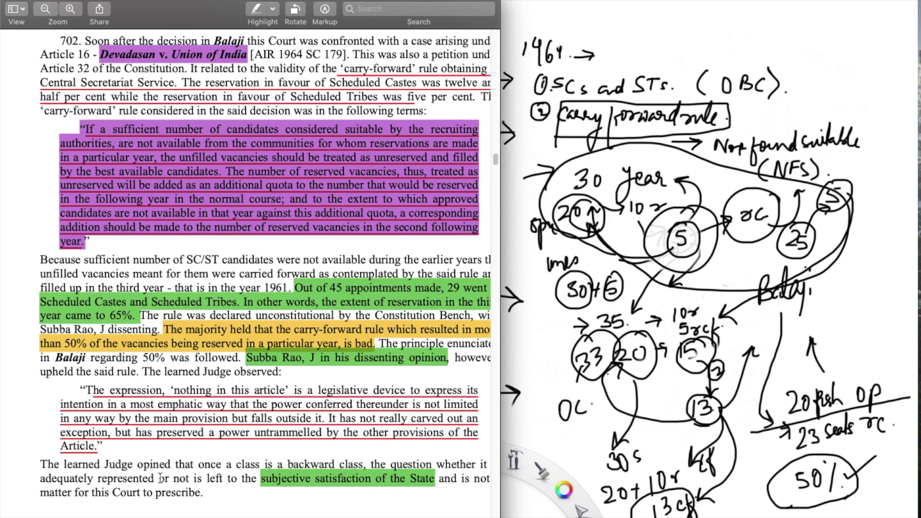
pyautogui.moveTo(159, 478); pyautogui.dragTo(286, 460)
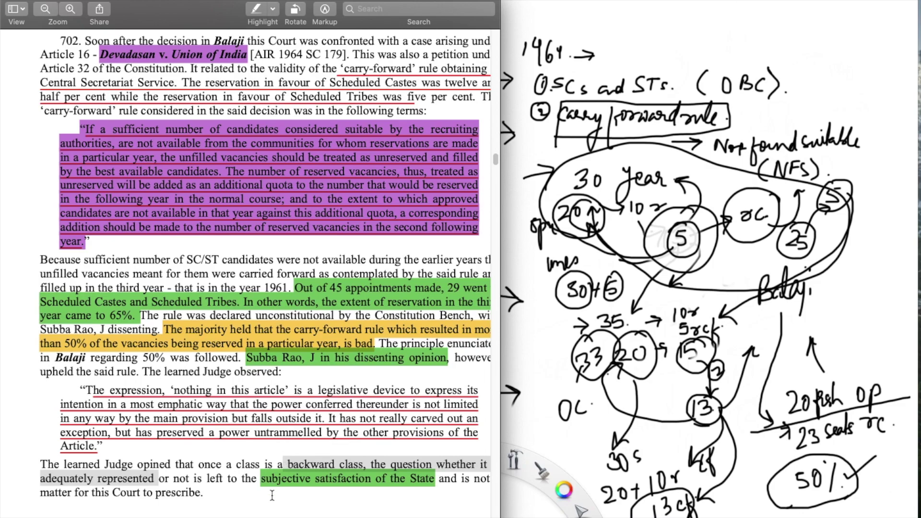
pyautogui.click(314, 480)
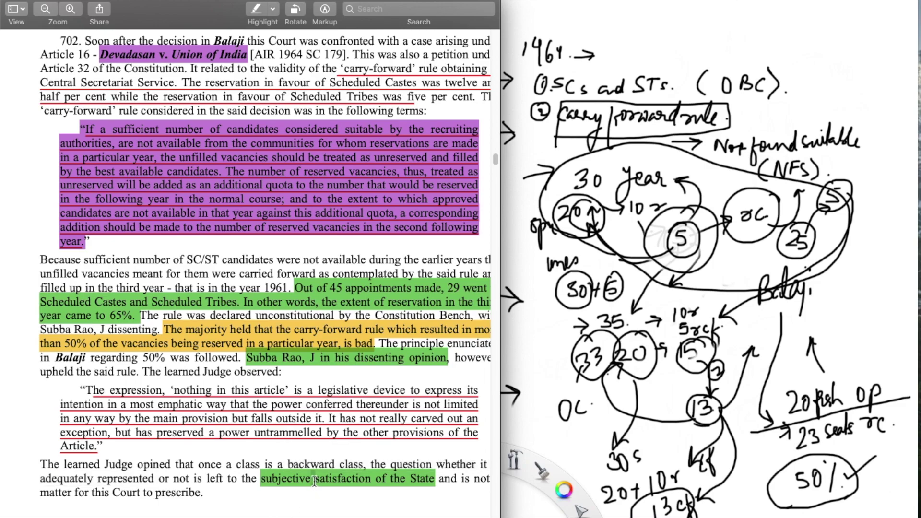
pyautogui.moveTo(317, 482); pyautogui.dragTo(432, 480)
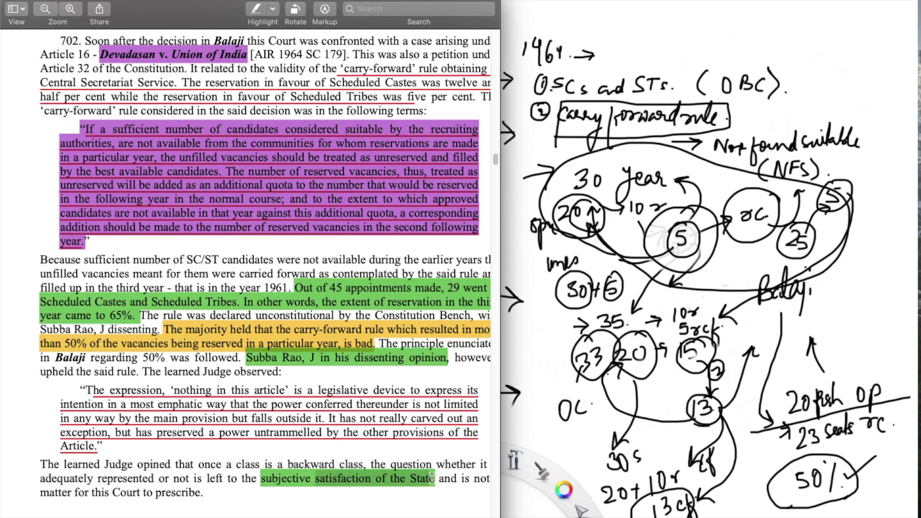